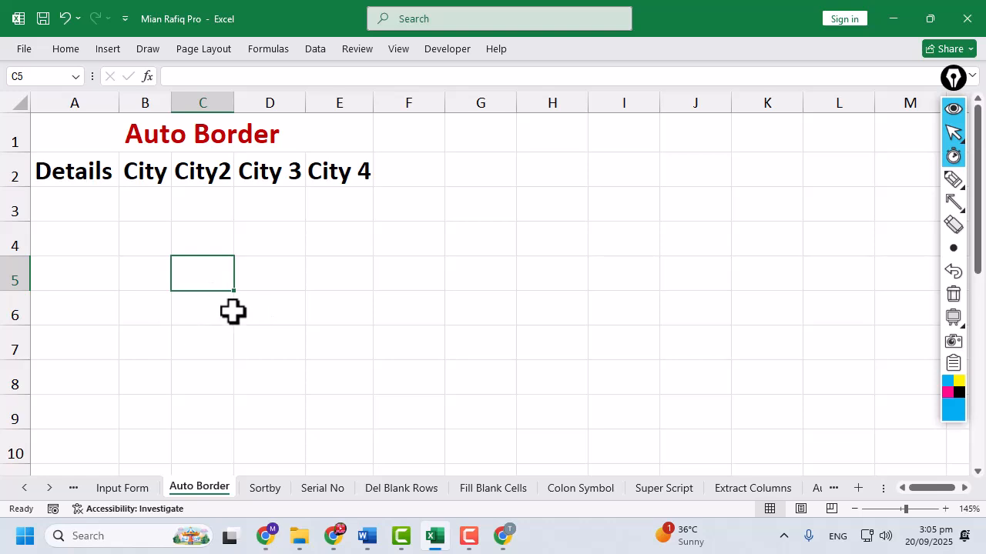
# Enter 5 in cell C5 and check the border on cells C5 and C4.
pyautogui.press('Return')
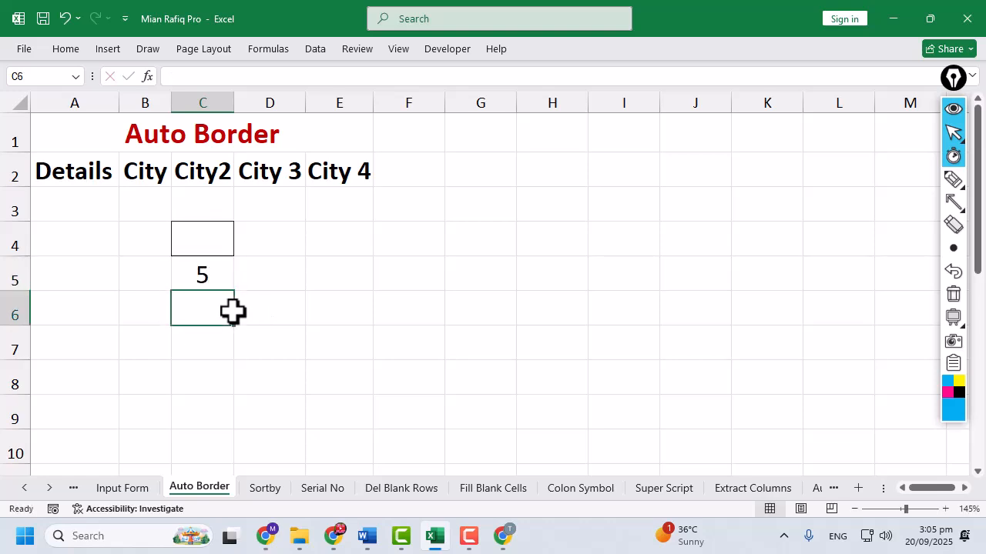
pyautogui.click(200, 273)
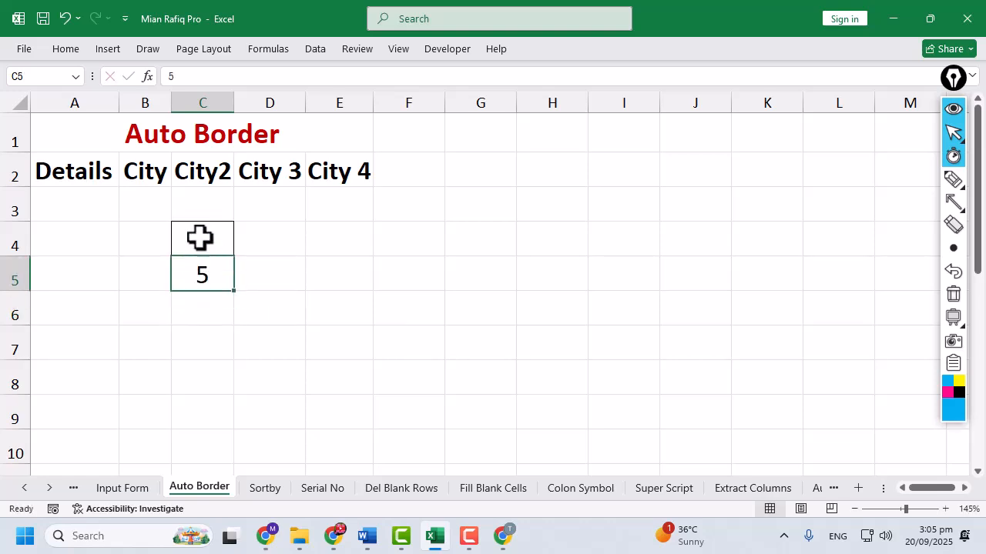
pyautogui.click(199, 238)
# Change the conditional formatting rule on columns A to E to use the formula =A1 and apply it.
pyautogui.moveTo(97, 101); pyautogui.dragTo(335, 101)
pyautogui.click(40, 49)
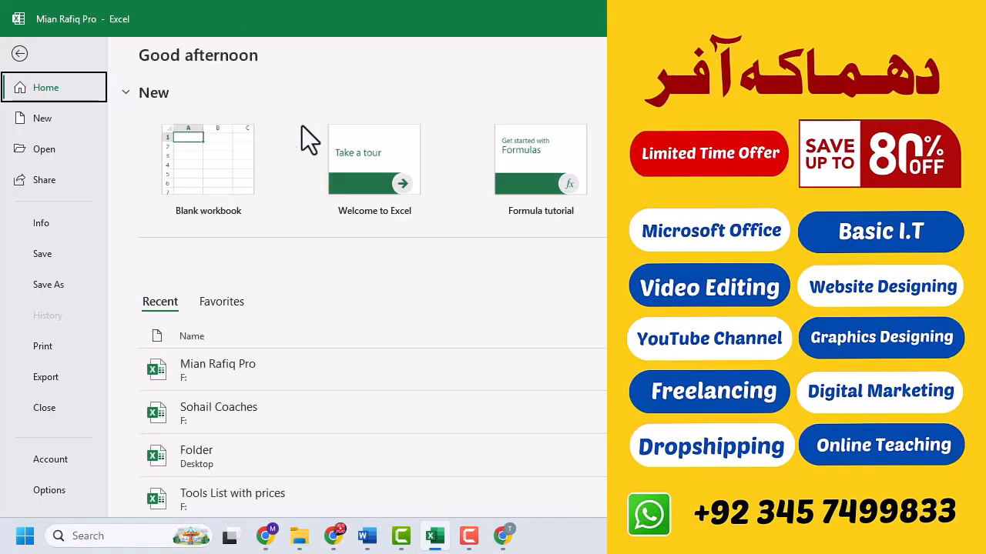
pyautogui.press('Escape')
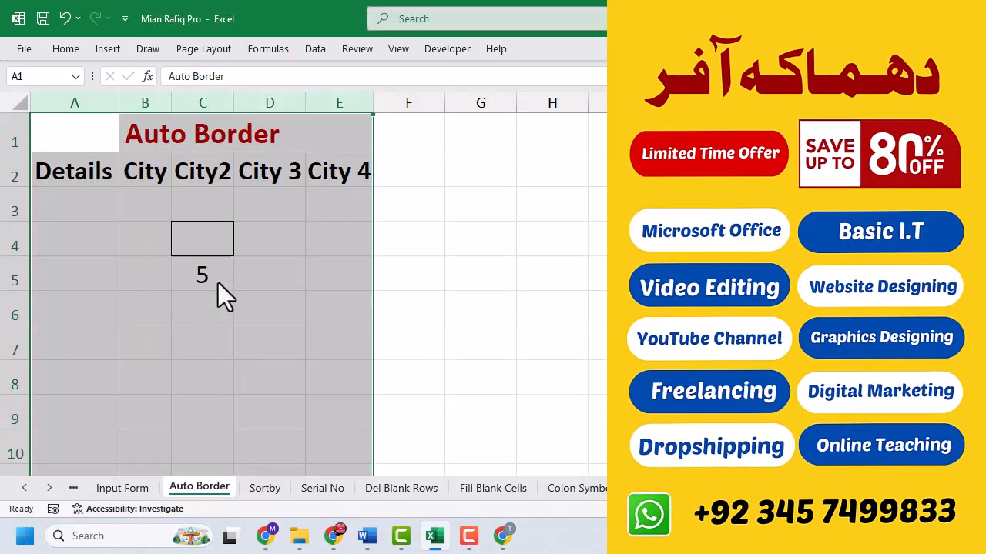
pyautogui.click(67, 51)
pyautogui.click(584, 73)
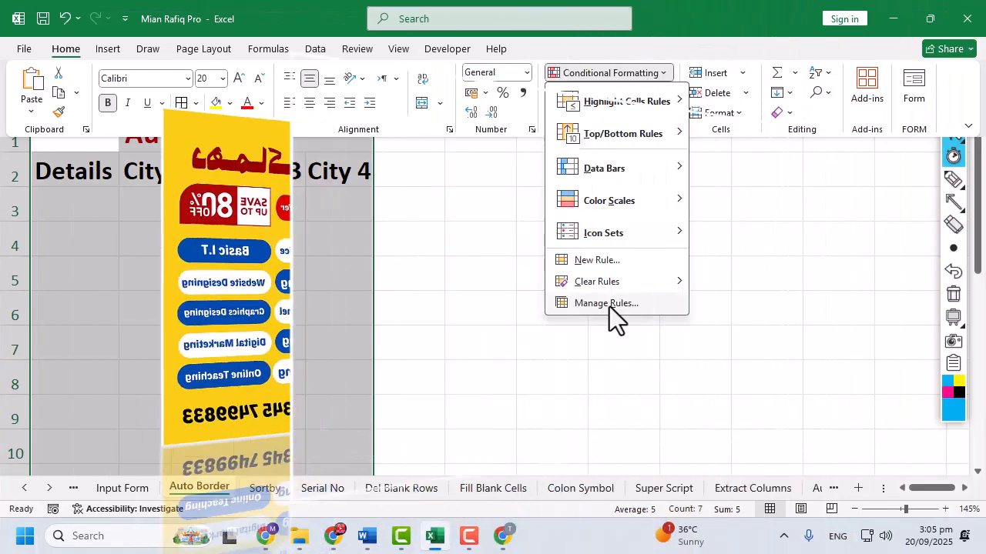
pyautogui.click(609, 307)
pyautogui.doubleClick(124, 235)
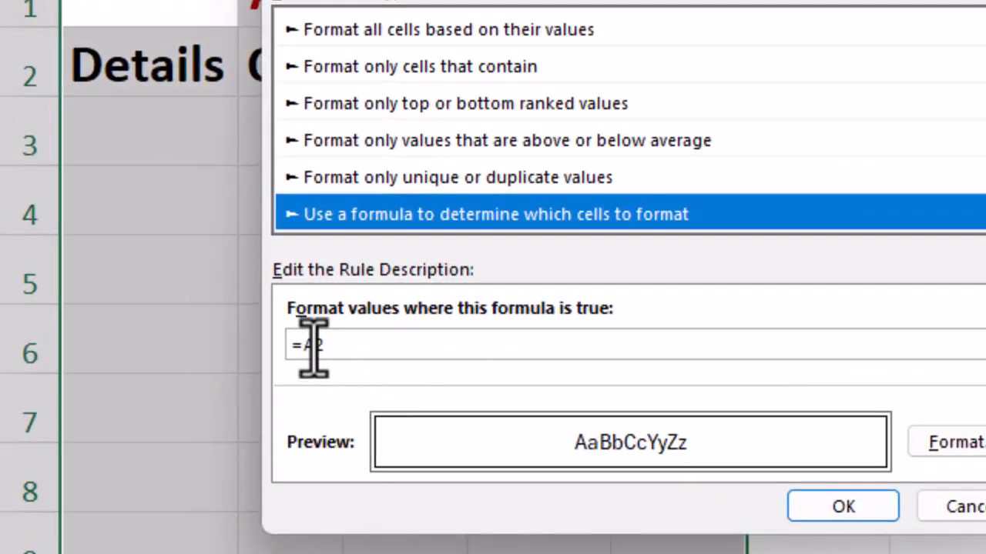
pyautogui.click(331, 347)
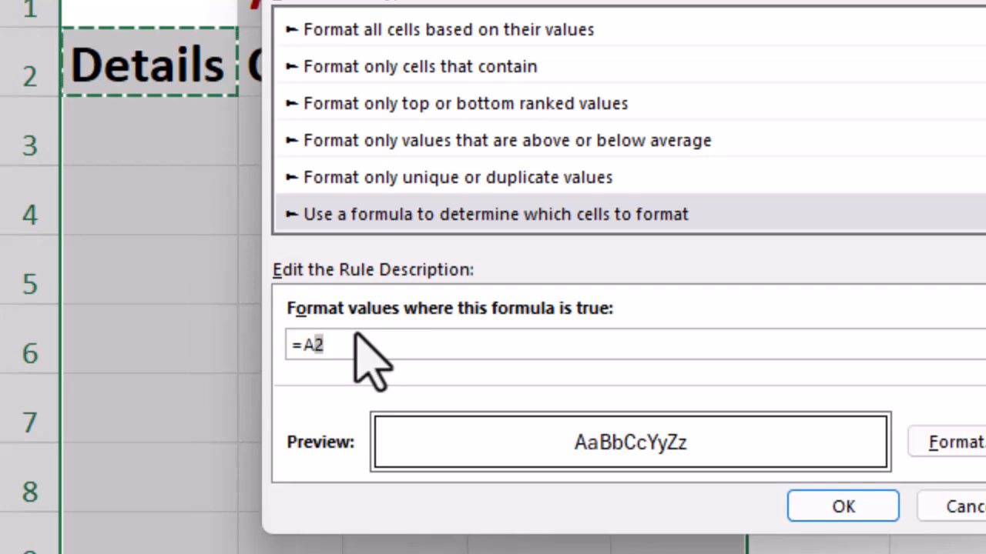
pyautogui.press('BackSpace')
pyautogui.write('1')
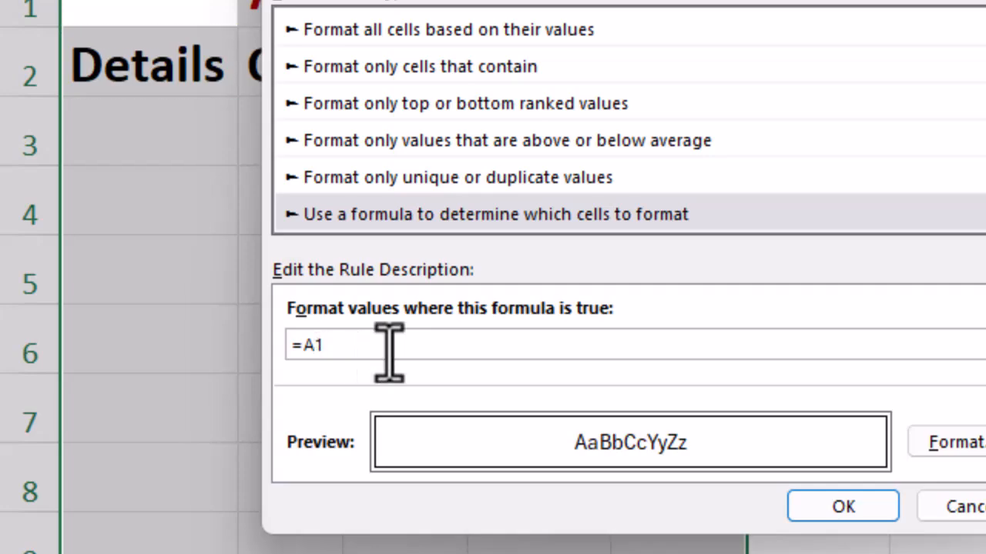
pyautogui.click(827, 509)
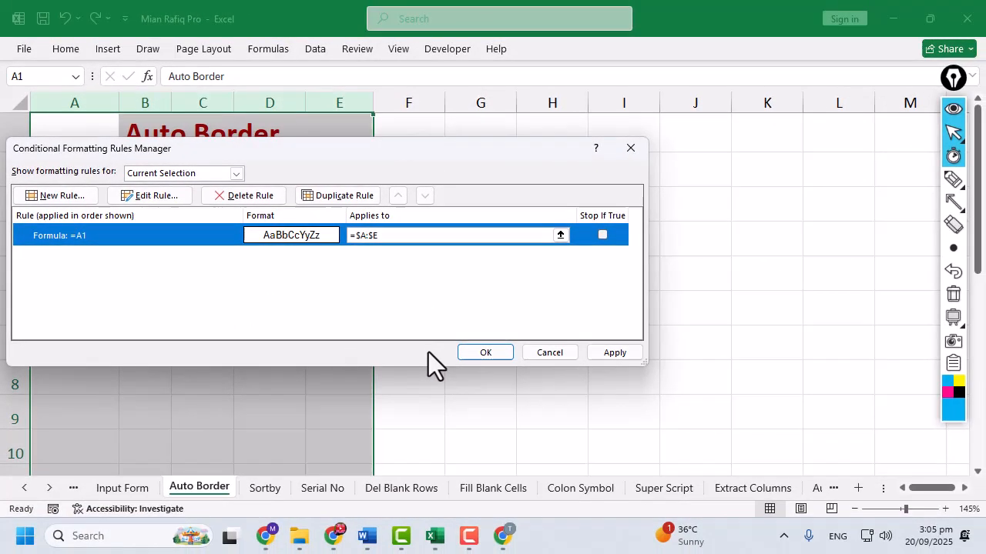
pyautogui.click(474, 352)
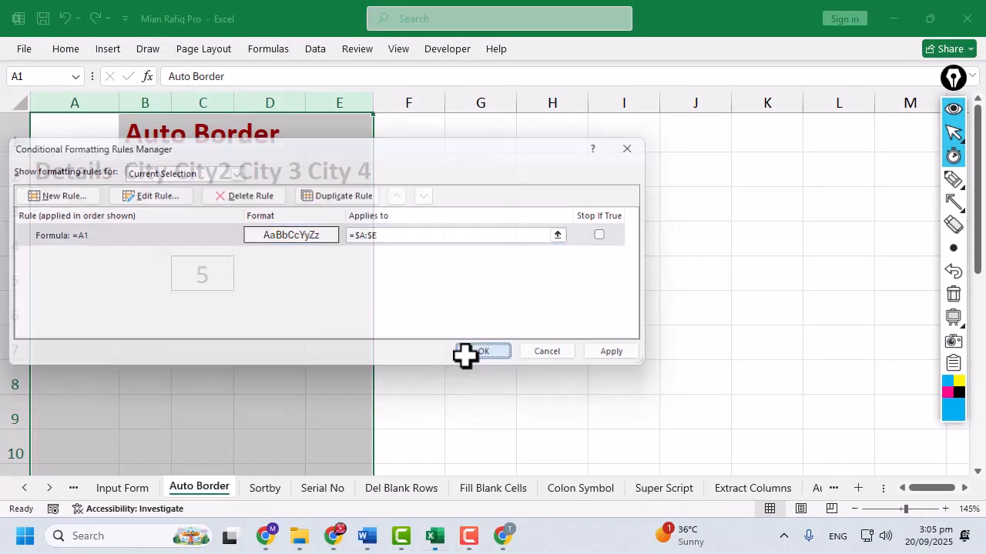
# Enter 5 in cell B4 to test the automatic border.
pyautogui.click(210, 300)
pyautogui.click(129, 244)
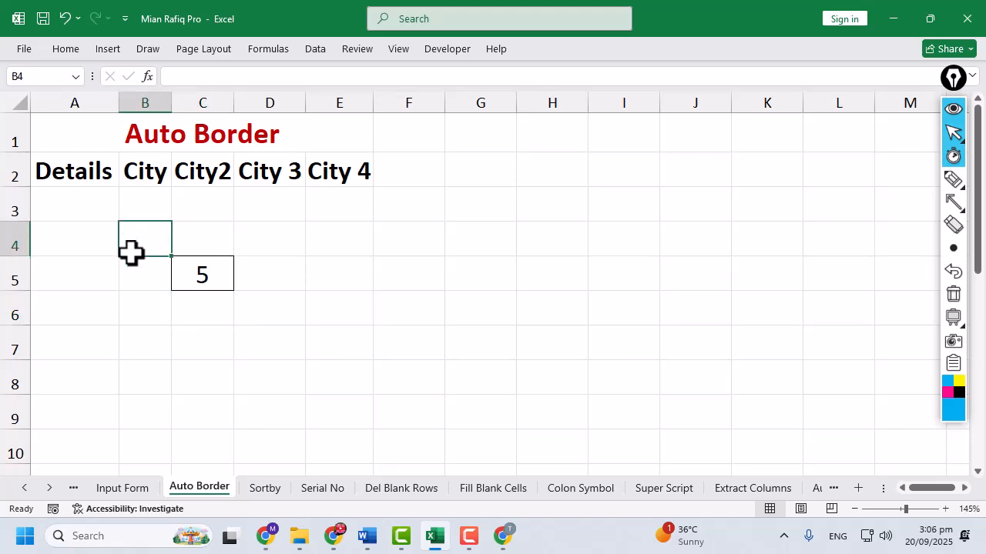
pyautogui.write('5')
pyautogui.press('Return')
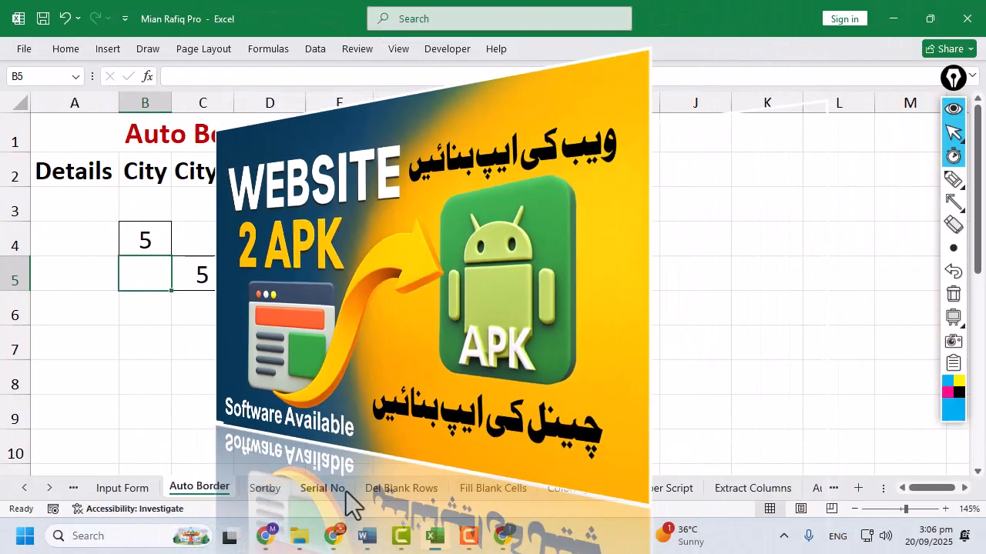
# Switch to the YouTube video in Chrome, like it and set the channel's notifications to All.
pyautogui.click(502, 537)
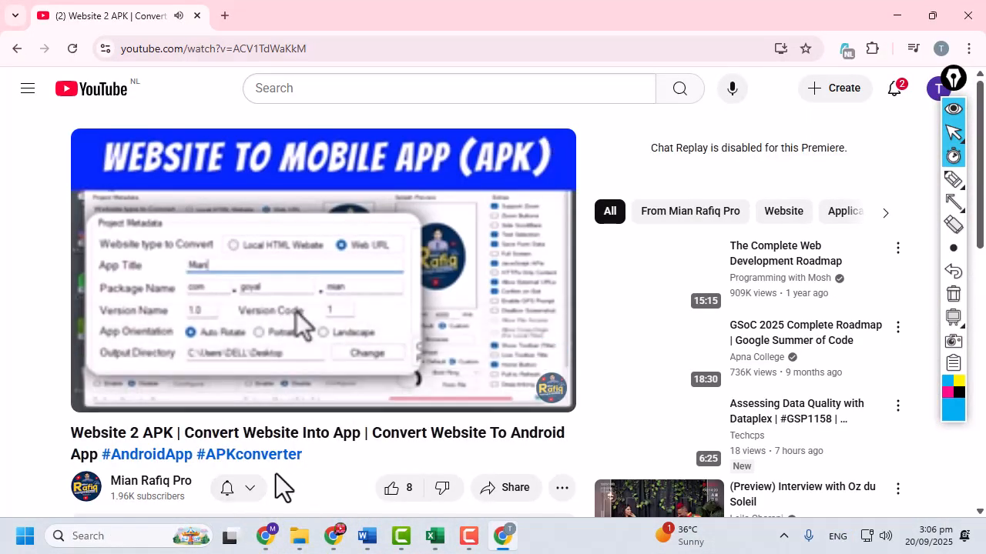
pyautogui.click(390, 490)
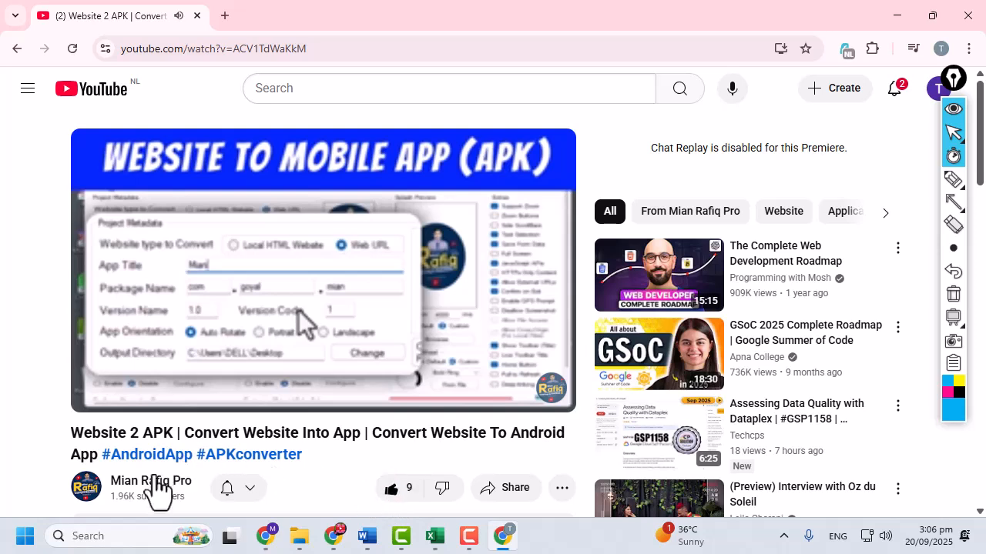
pyautogui.scroll(-1, 158, 489)
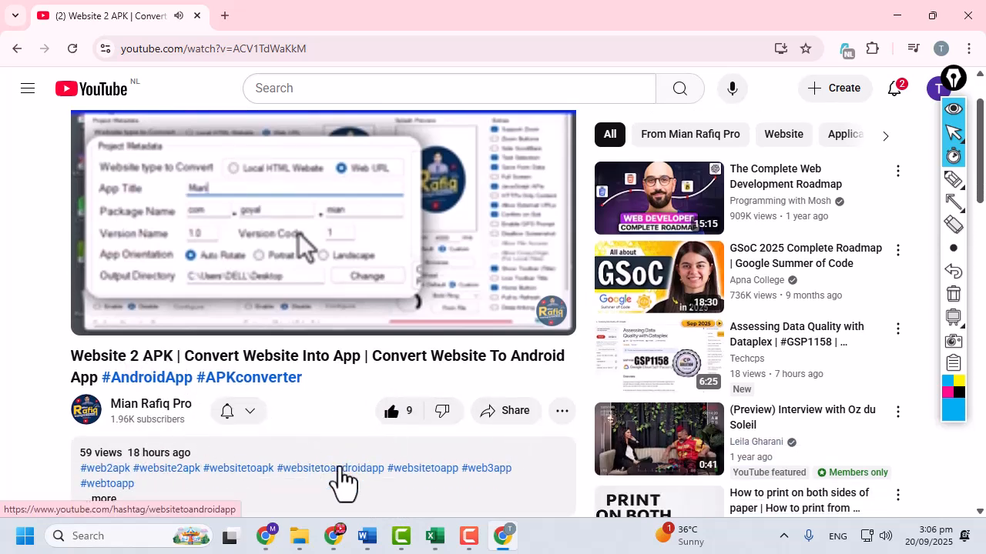
pyautogui.click(251, 416)
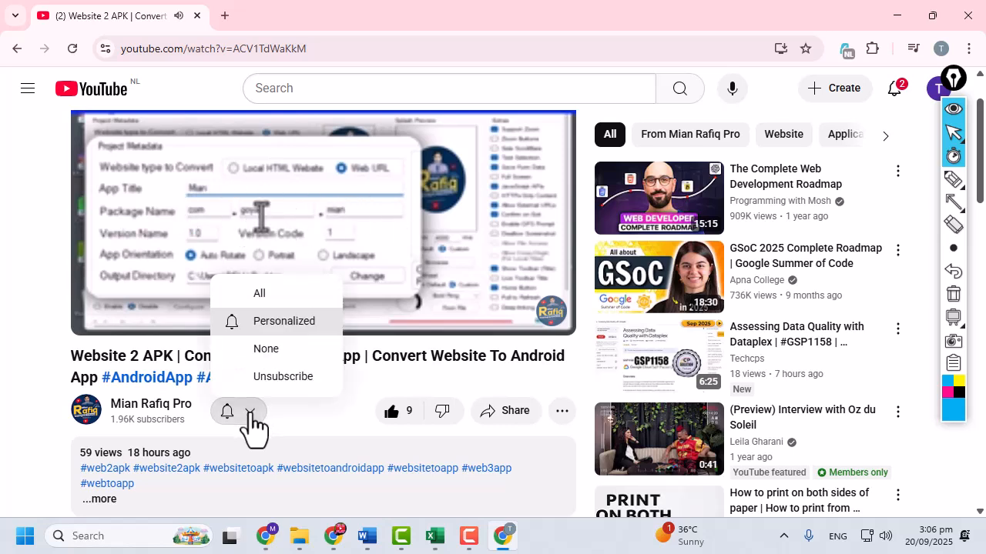
pyautogui.click(271, 295)
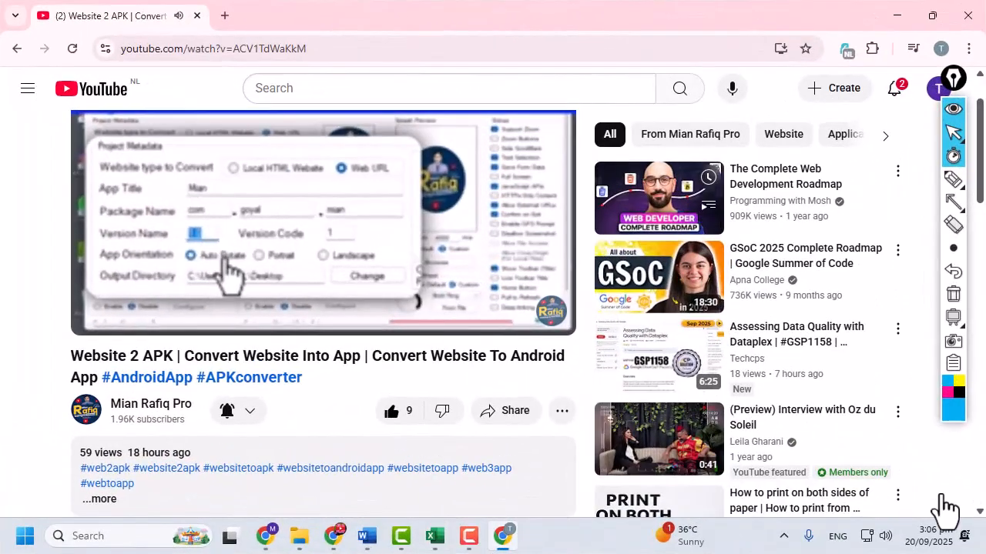
# Return to the Excel workbook and open the Sortby sheet.
pyautogui.click(502, 537)
pyautogui.click(437, 540)
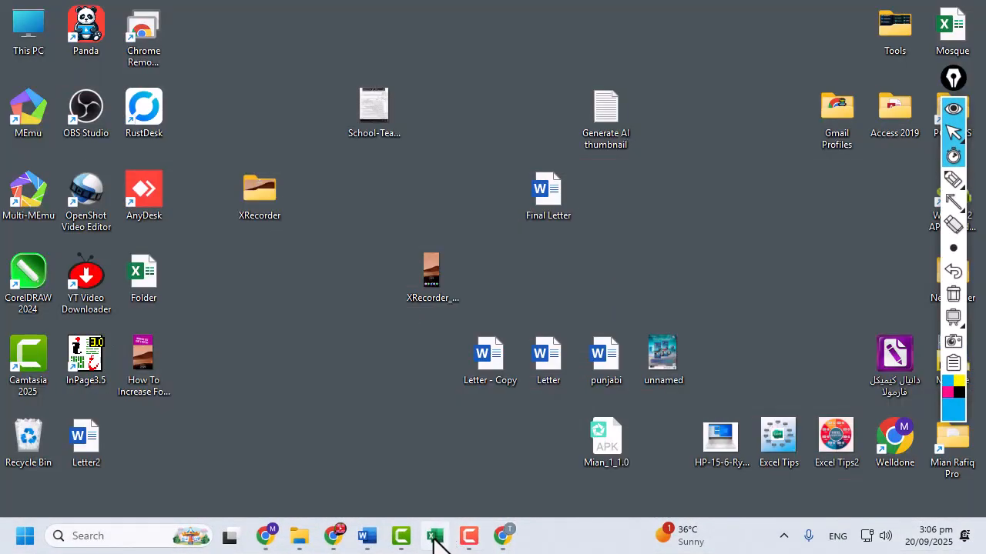
pyautogui.click(260, 491)
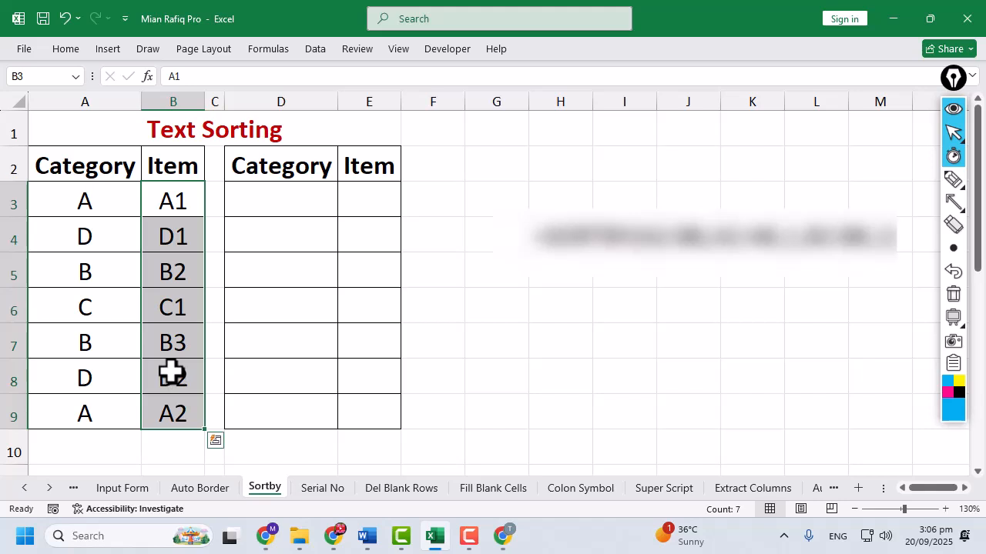
# Examine the unsorted Category and Item entries in A3:B9 of the Text Sorting table.
pyautogui.click(117, 218)
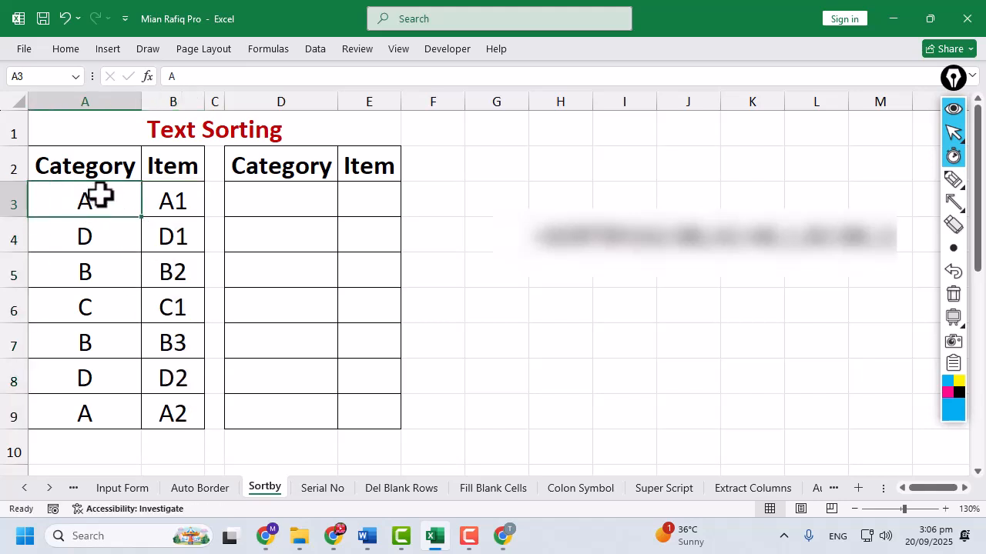
pyautogui.moveTo(100, 197); pyautogui.dragTo(82, 411)
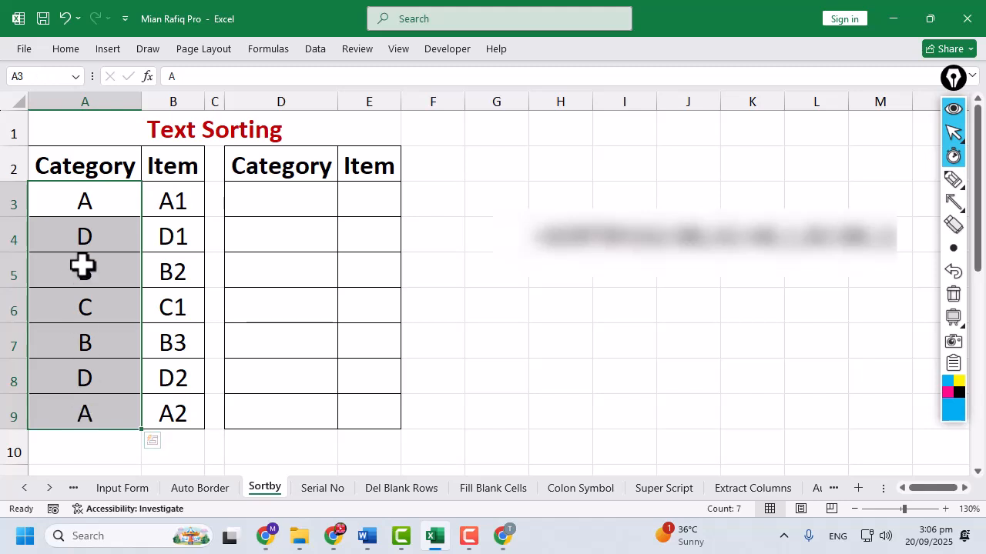
pyautogui.click(81, 202)
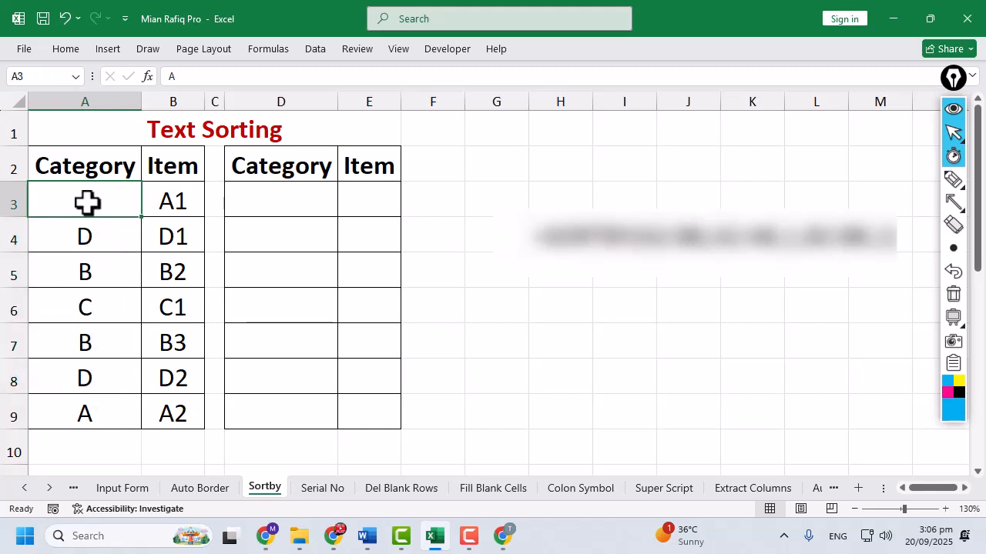
pyautogui.click(170, 196)
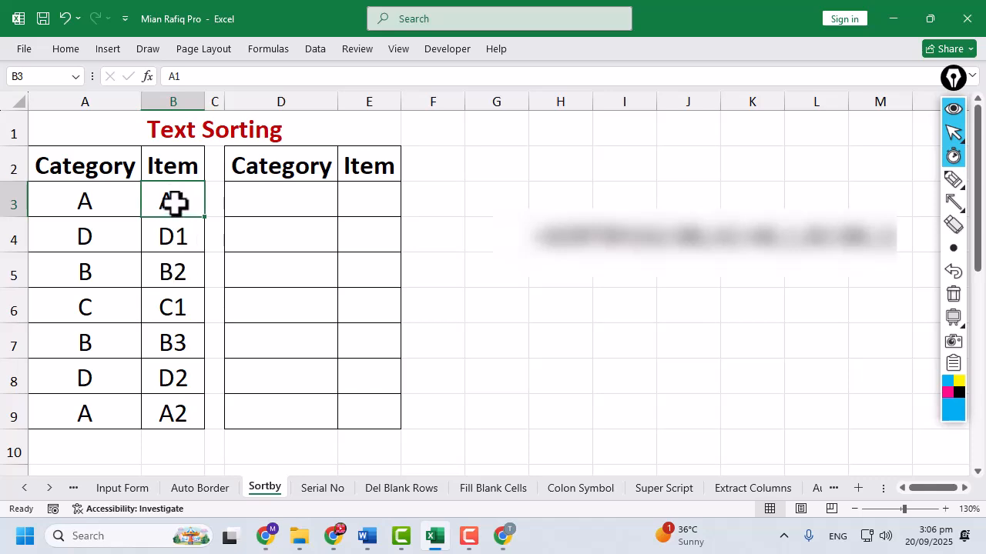
pyautogui.click(97, 200)
pyautogui.click(173, 203)
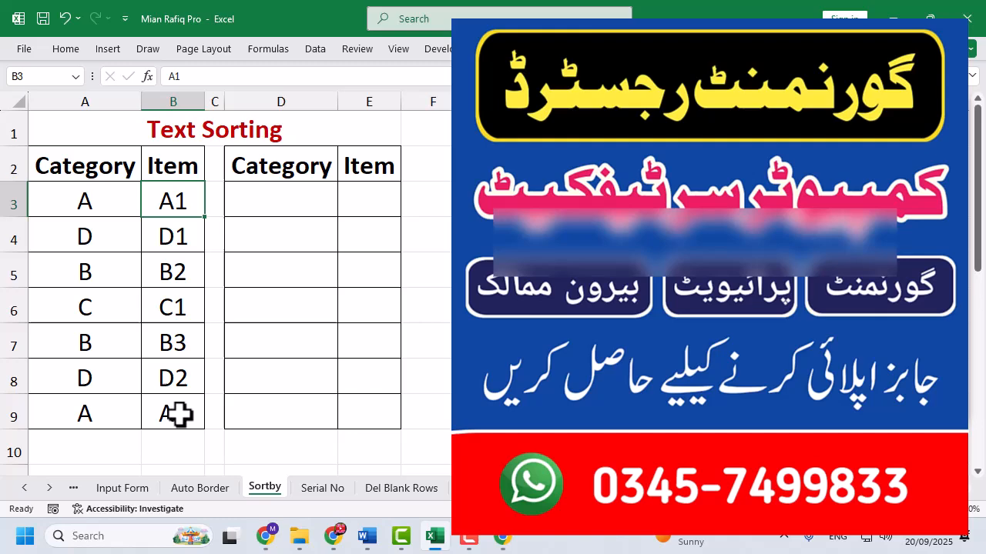
pyautogui.click(180, 414)
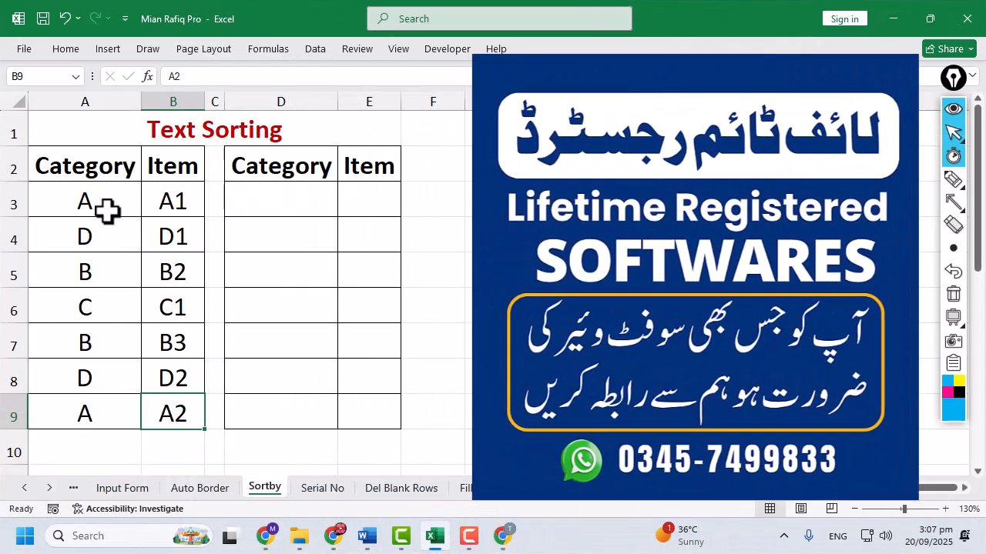
# Start a SORTBY formula in cell D3 with A3:B9 as the array to sort.
pyautogui.click(297, 204)
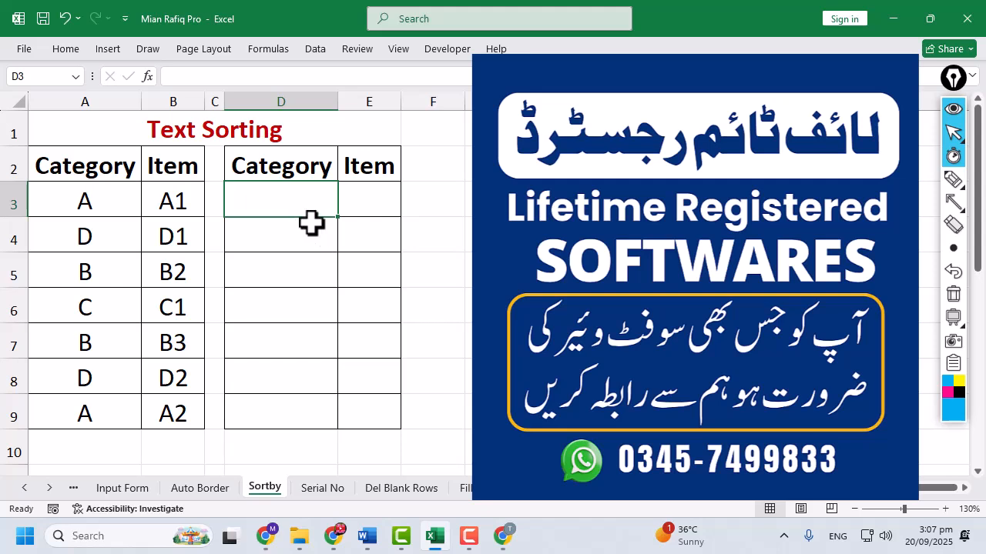
pyautogui.write('=')
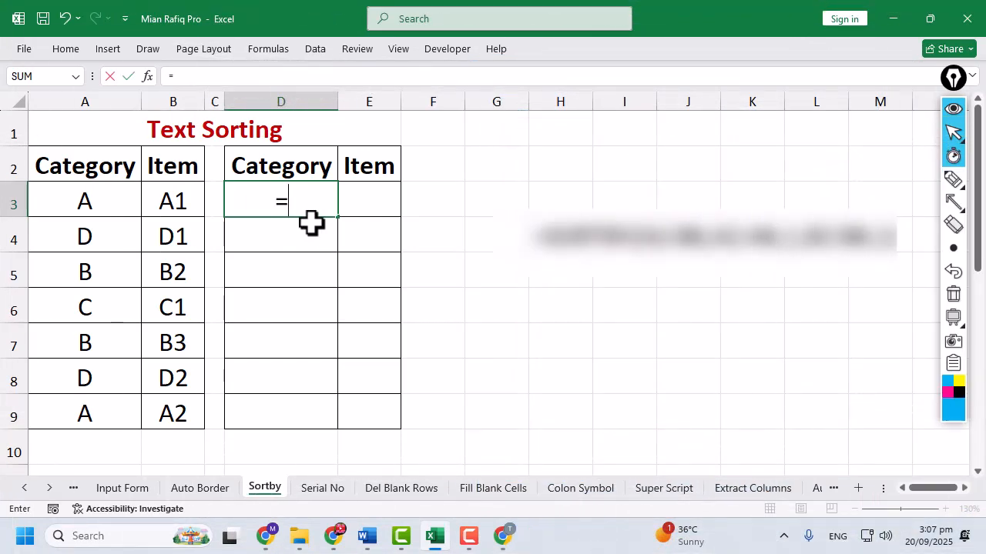
pyautogui.write('SORTBY')
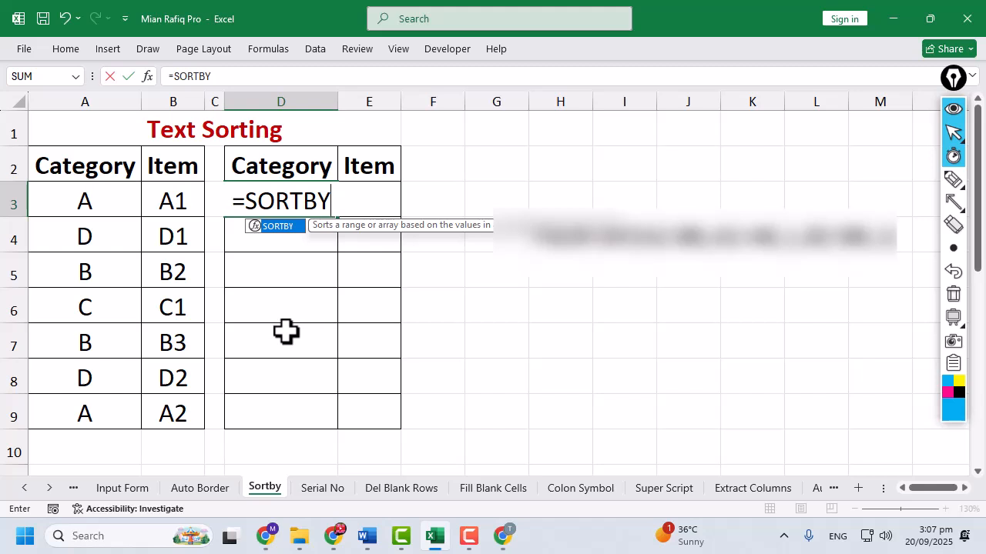
pyautogui.write('(')
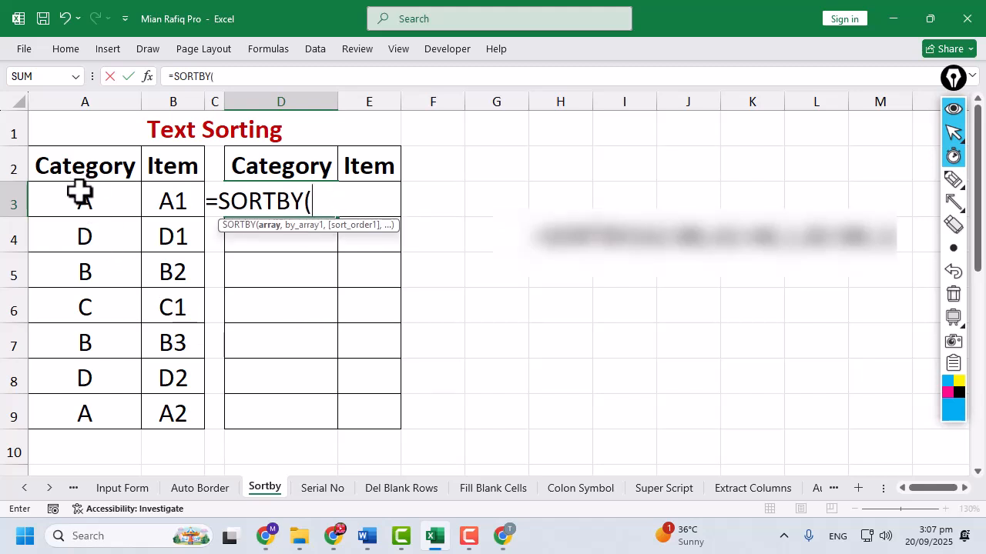
pyautogui.moveTo(81, 198); pyautogui.dragTo(161, 408)
pyautogui.write(',')
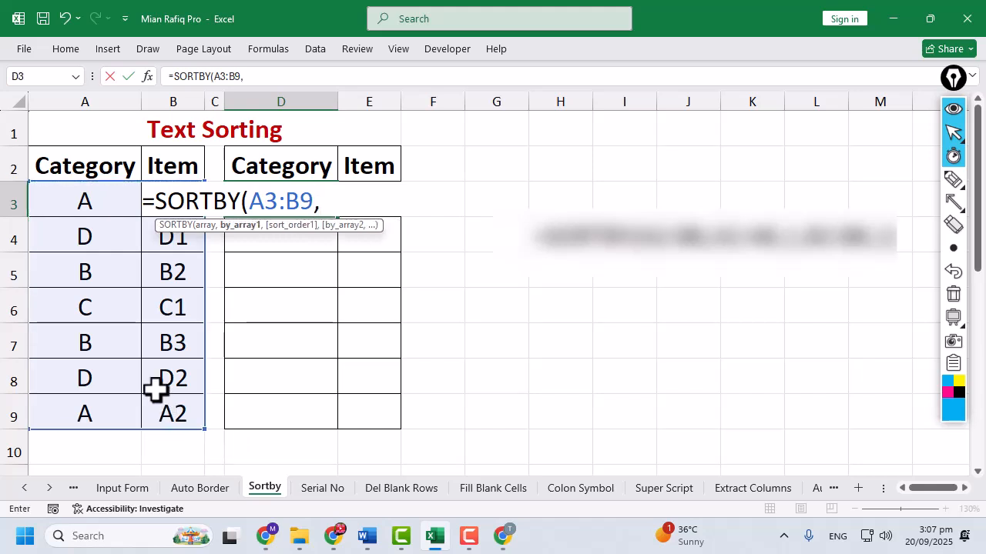
# Add A3:A9 and B2:B9 as the SORTBY sort ranges, each with sort order 1, and close the formula's parenthesis.
pyautogui.moveTo(106, 198); pyautogui.dragTo(100, 411)
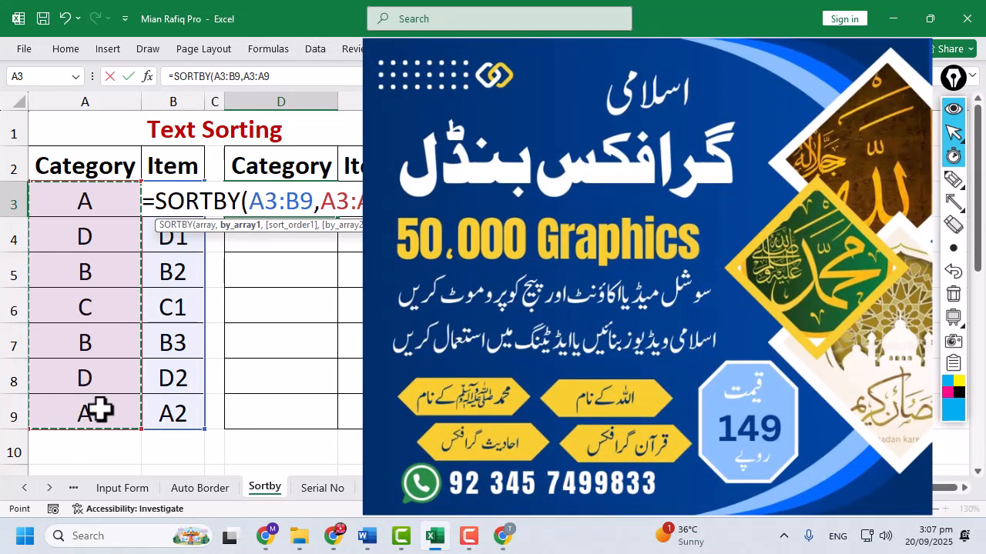
pyautogui.write(',')
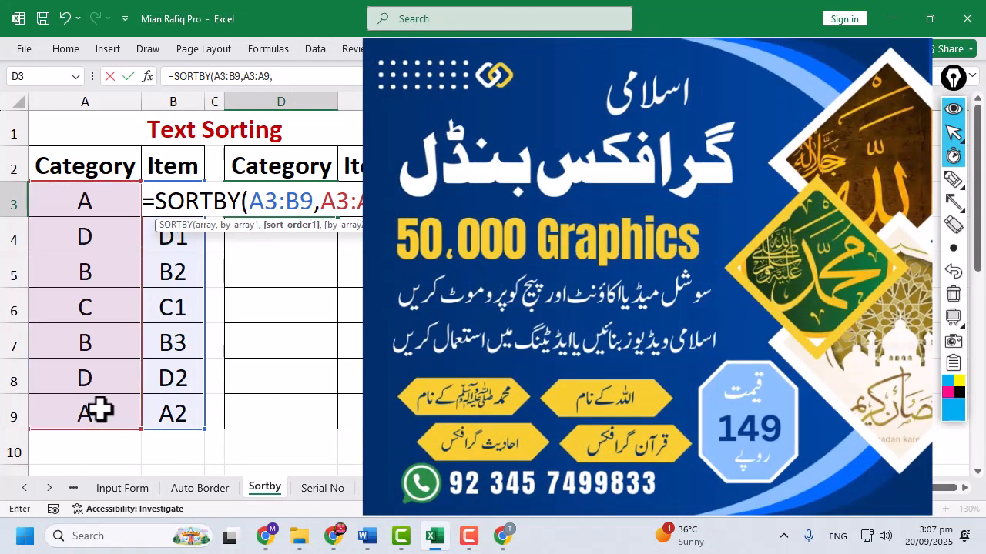
pyautogui.write('1,')
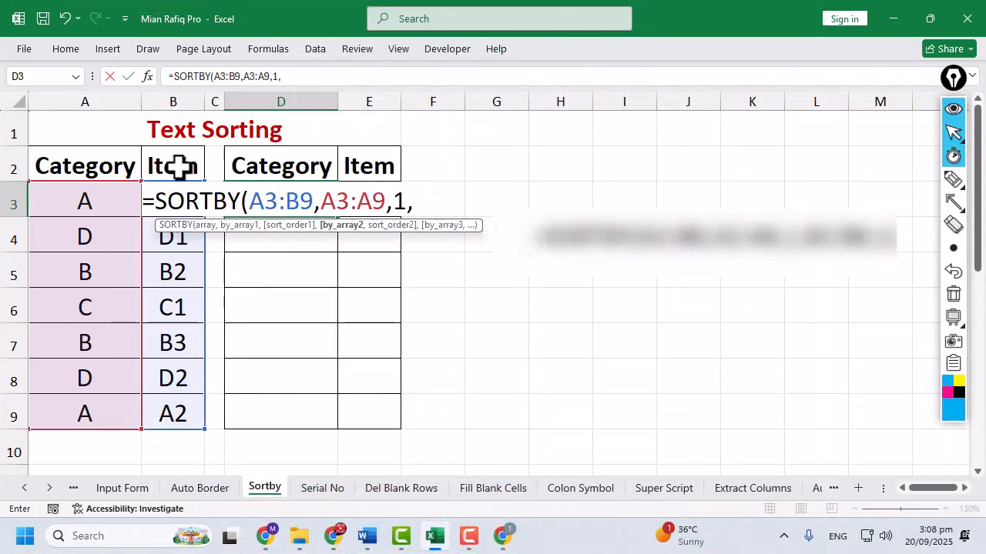
pyautogui.moveTo(179, 165); pyautogui.dragTo(193, 402)
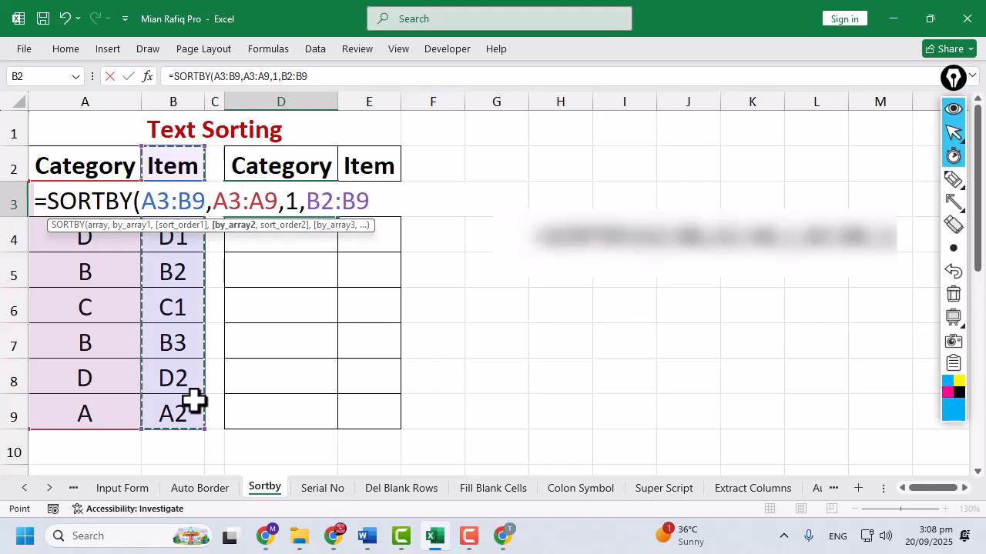
pyautogui.write(',')
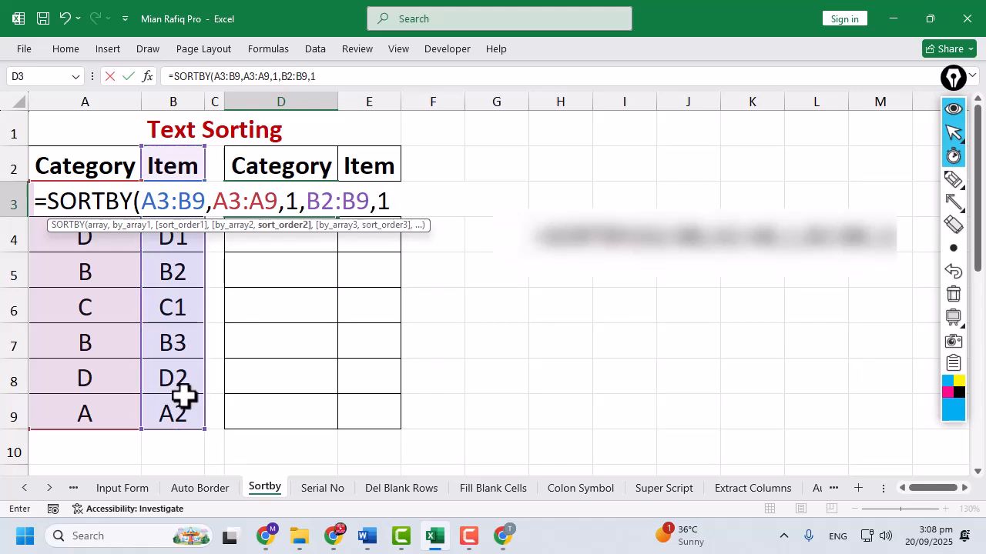
pyautogui.write('1')
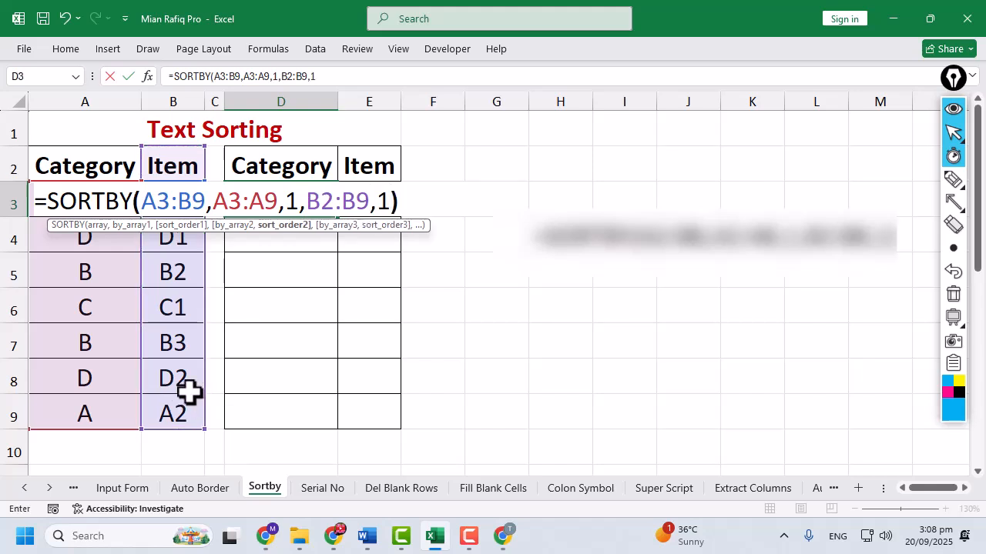
pyautogui.write(')')
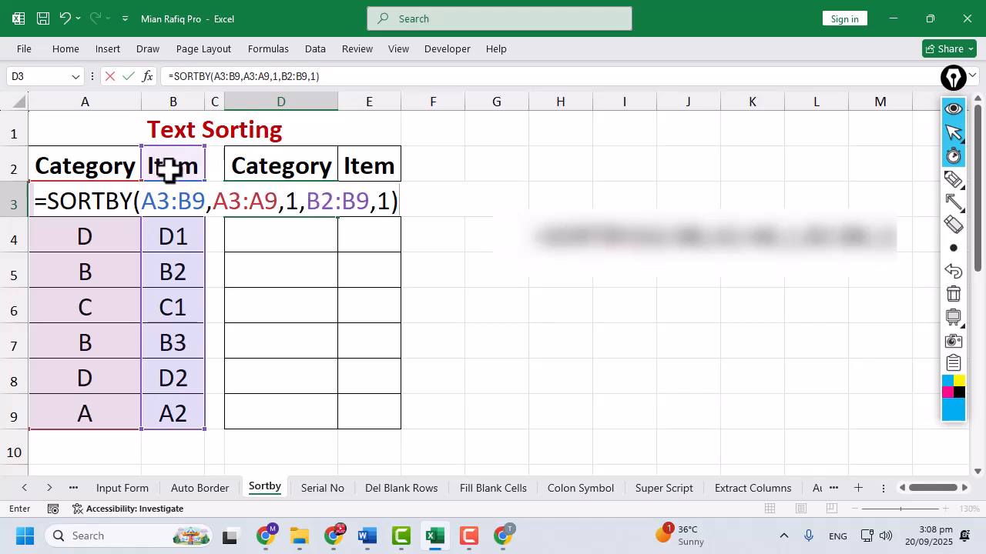
# Correct the second sort range in the D3 formula to B3:B9 and enter the formula.
pyautogui.click(327, 203)
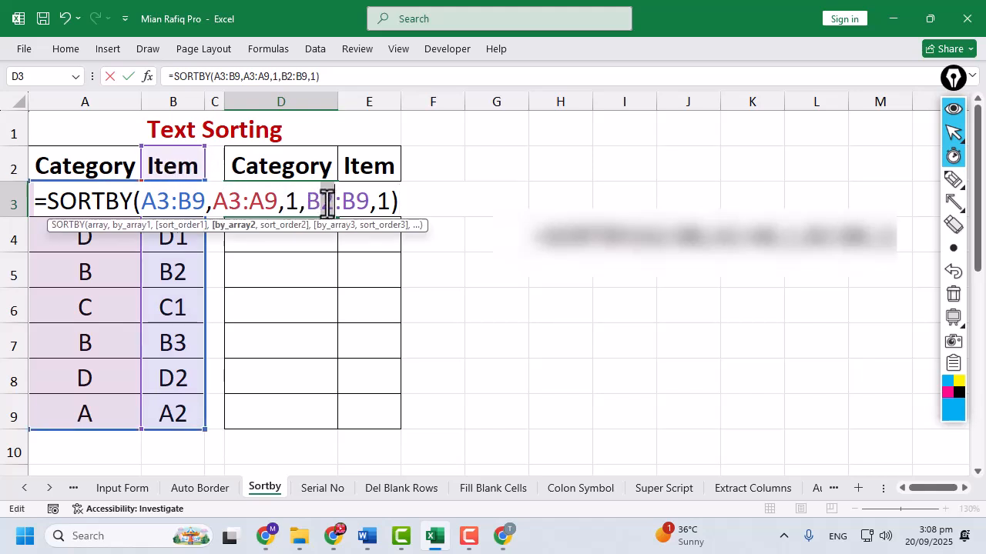
pyautogui.write('3')
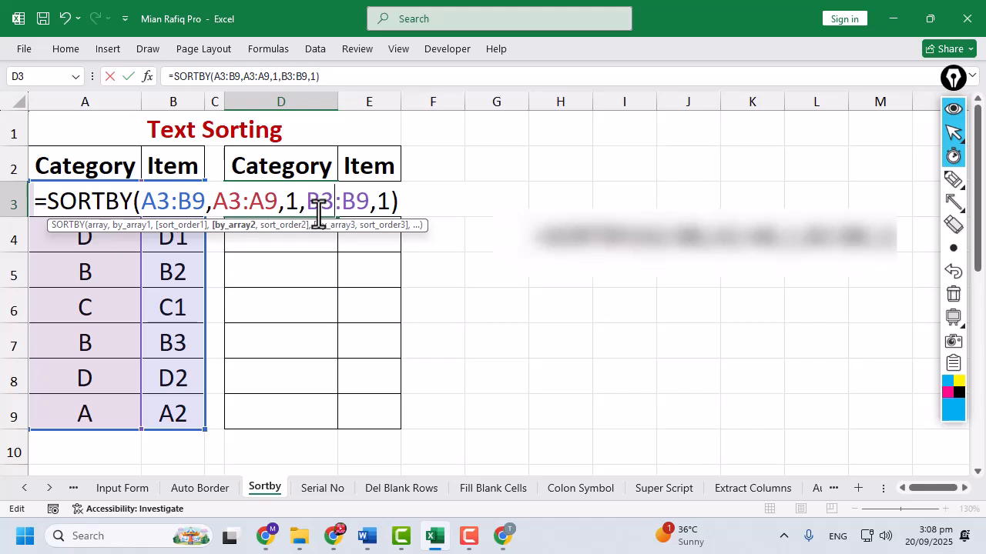
pyautogui.press('Return')
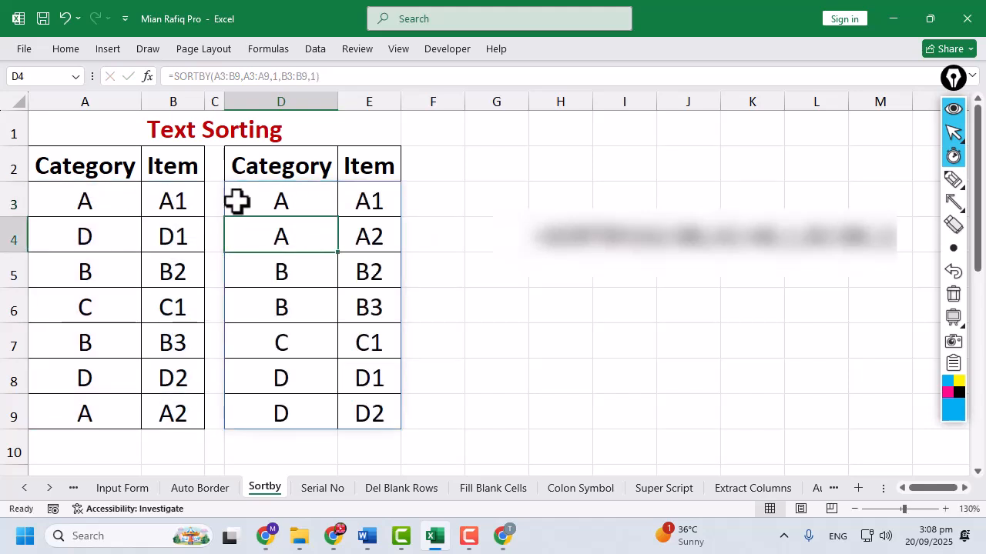
# Examine the sorted Category and Item pairs in D3:E9, comparing each category group with its items.
pyautogui.moveTo(279, 195); pyautogui.dragTo(274, 234)
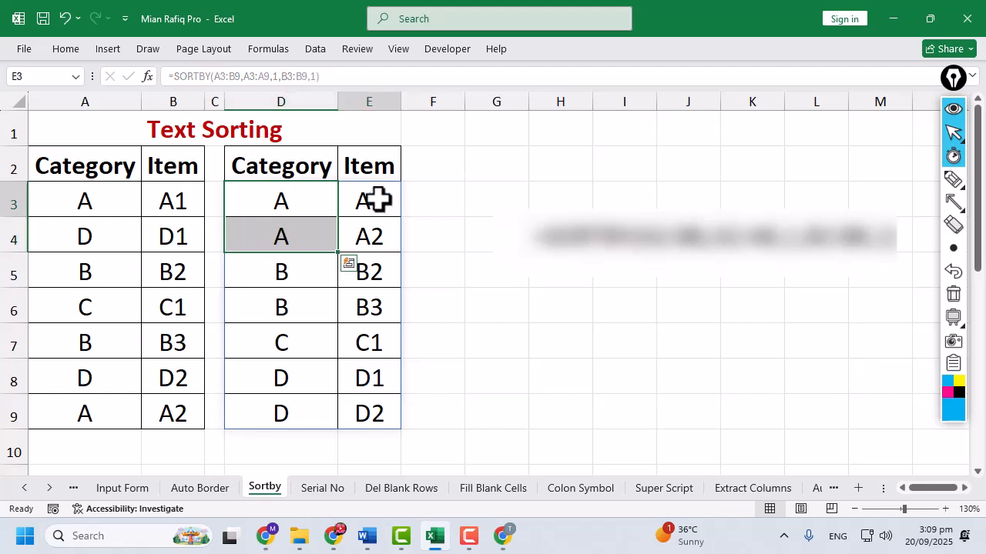
pyautogui.moveTo(378, 198); pyautogui.dragTo(378, 231)
pyautogui.moveTo(280, 266); pyautogui.dragTo(299, 300)
pyautogui.moveTo(381, 274); pyautogui.dragTo(378, 308)
pyautogui.click(288, 344)
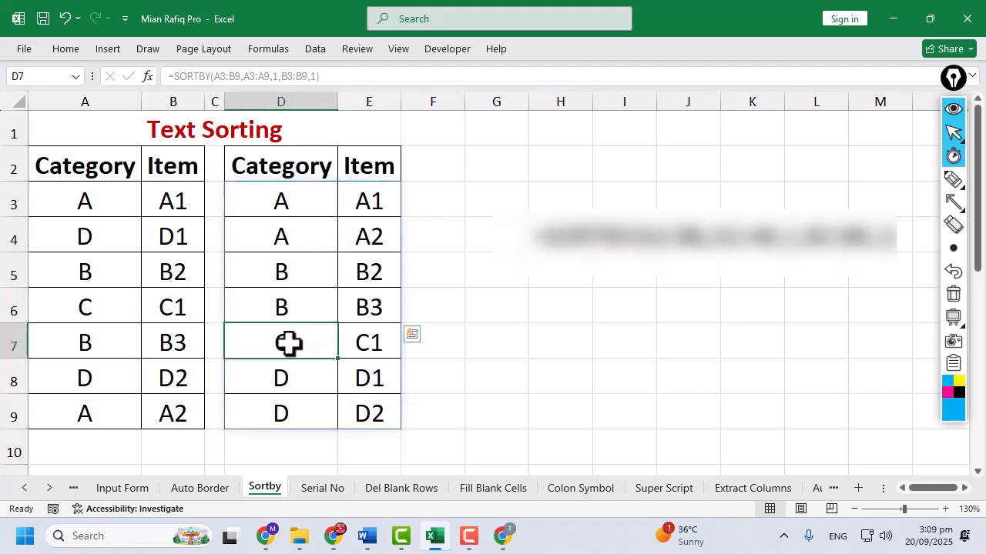
pyautogui.click(374, 341)
pyautogui.click(306, 388)
pyautogui.moveTo(306, 388); pyautogui.dragTo(307, 412)
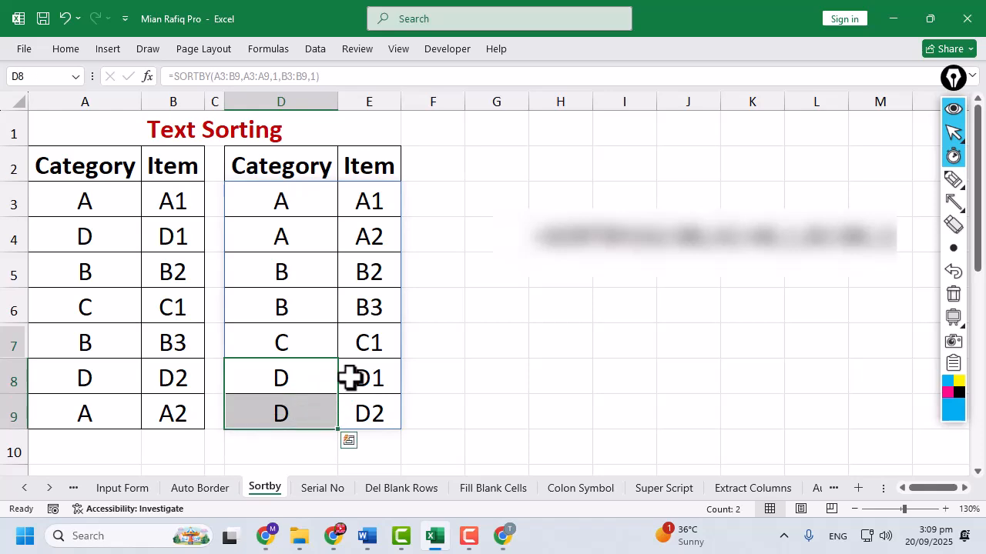
pyautogui.moveTo(367, 376); pyautogui.dragTo(369, 408)
pyautogui.click(271, 336)
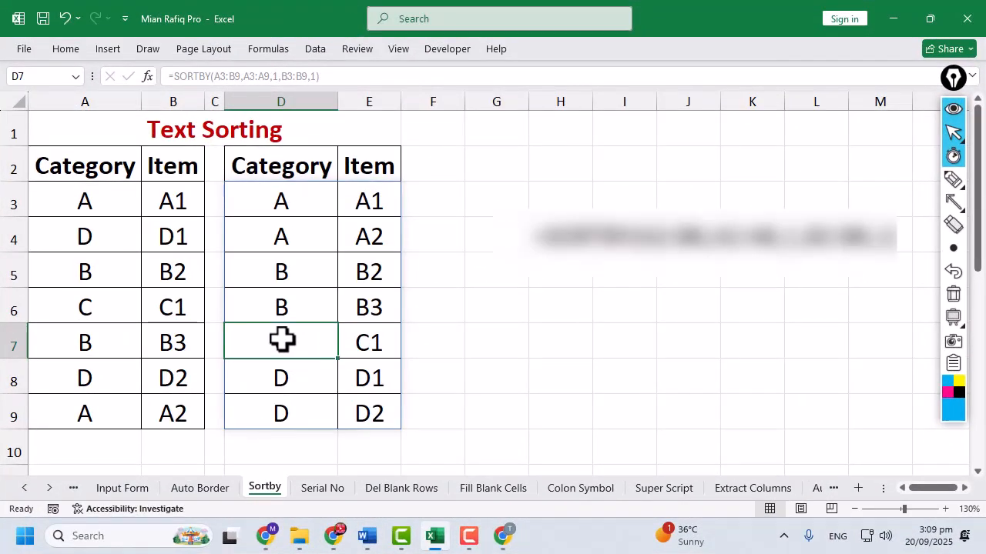
# Open the Serial No sheet and delete row 34 from the lower, manually numbered Auto Serial table.
pyautogui.click(318, 488)
pyautogui.scroll(2, 169, 297)
pyautogui.scroll(-3, 154, 300)
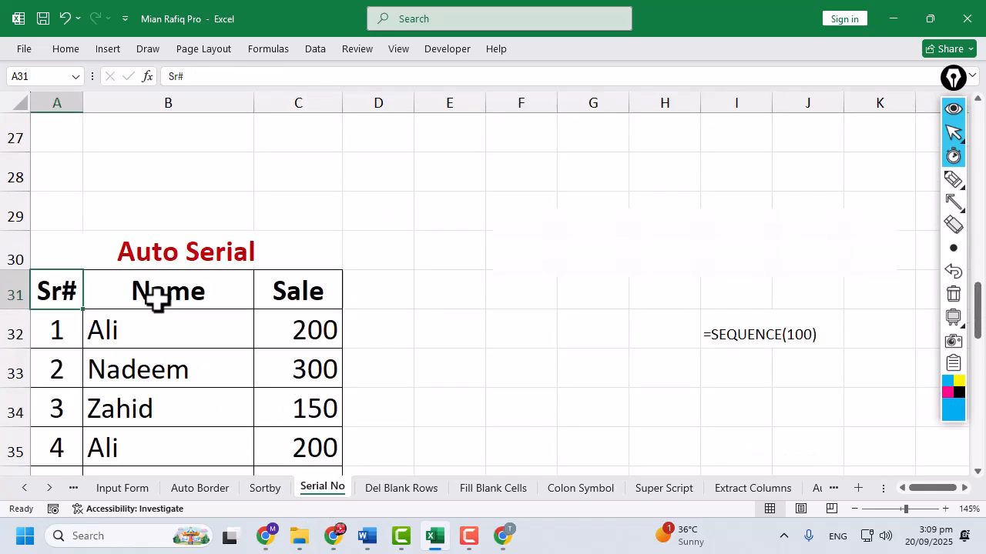
pyautogui.scroll(1, 150, 294)
pyautogui.click(59, 208)
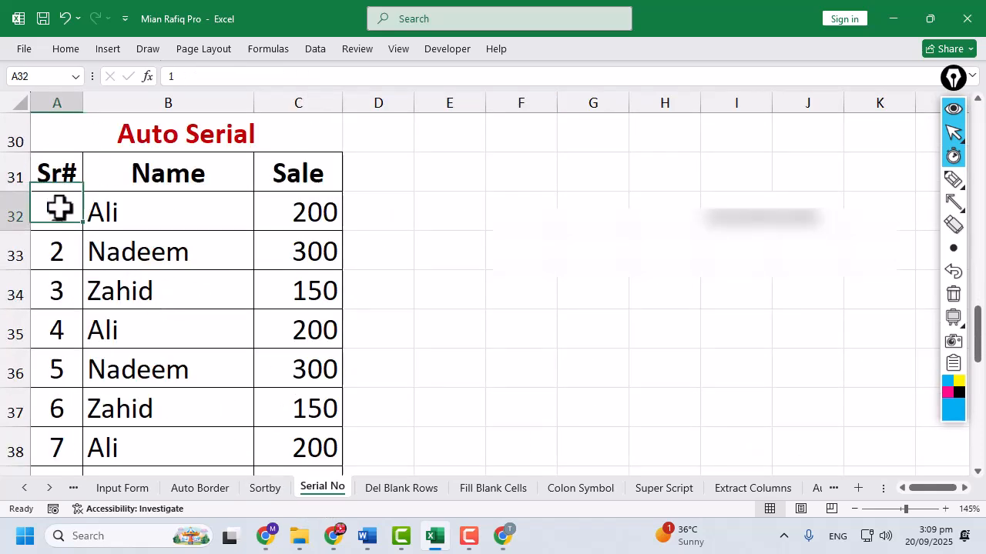
pyautogui.click(96, 299)
pyautogui.click(16, 293)
pyautogui.rightClick(16, 293)
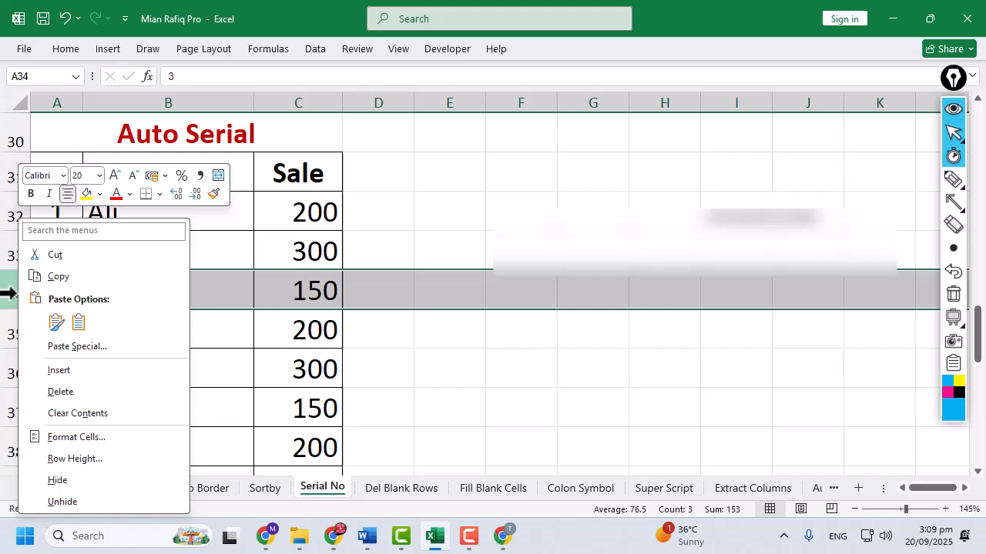
pyautogui.click(61, 393)
# Check the serial numbers around the deleted record and delete row 35 from the same table.
pyautogui.click(56, 244)
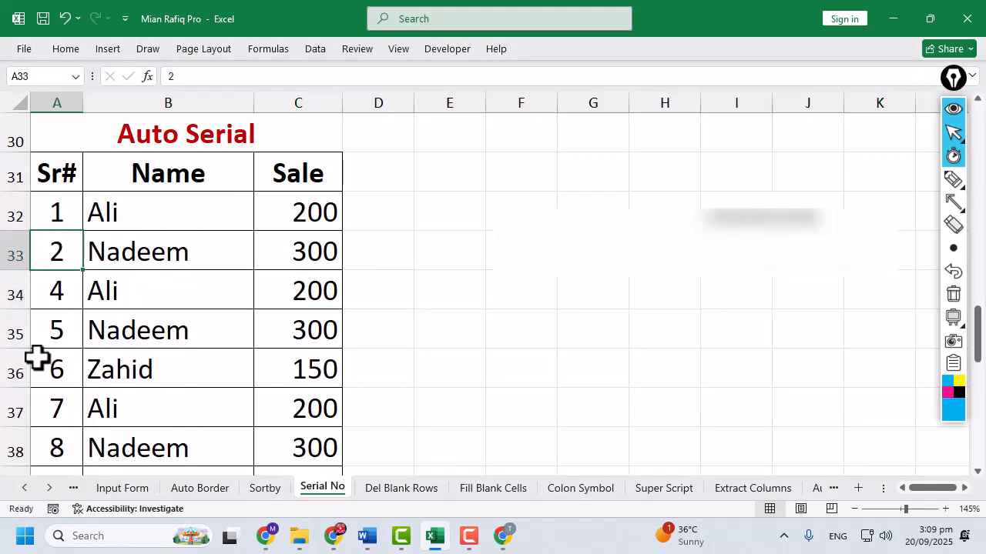
pyautogui.rightClick(9, 334)
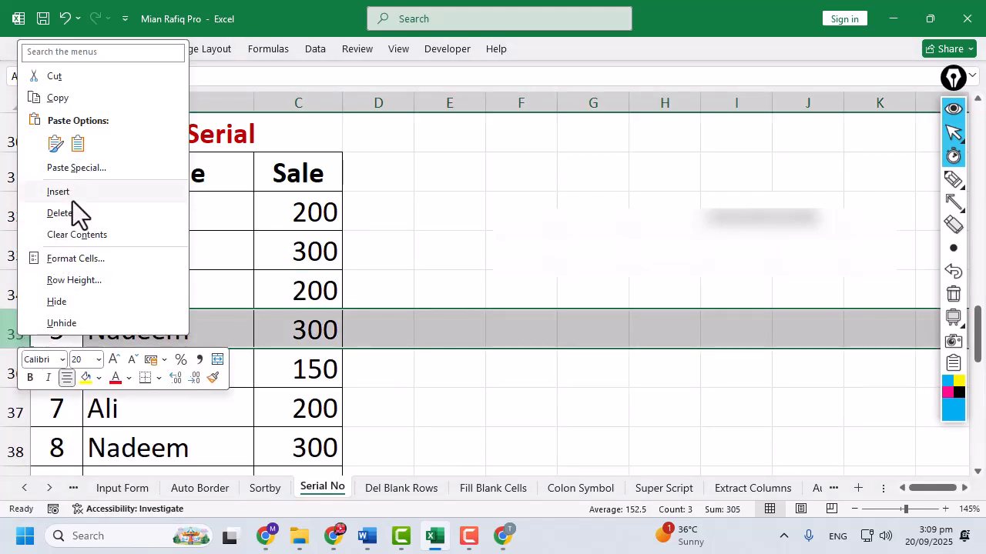
pyautogui.press('Escape')
pyautogui.hotkey('ctrl', '-')
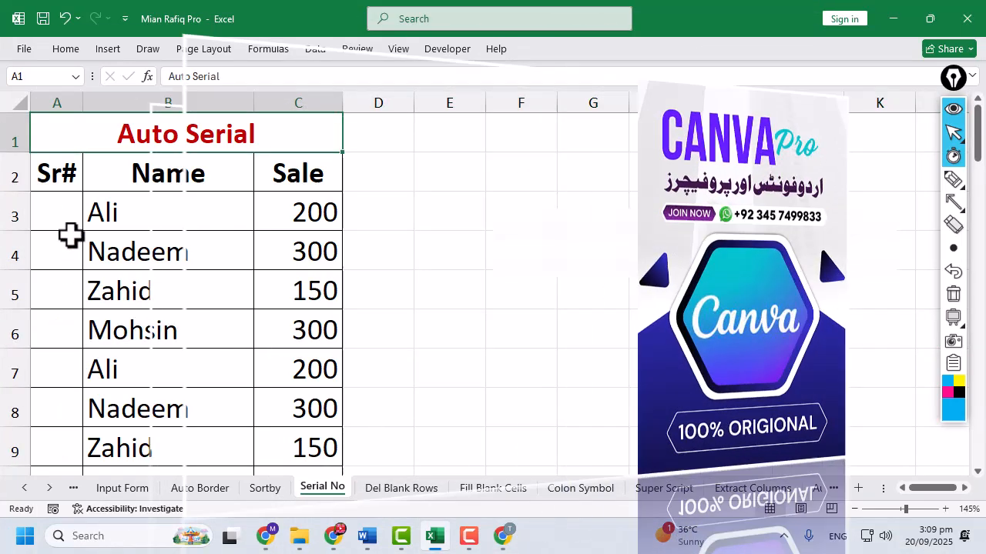
# Enter =SEQUENCE(20) in cell A3 of the upper Auto Serial table and check the numbering down to row 22.
pyautogui.click(71, 219)
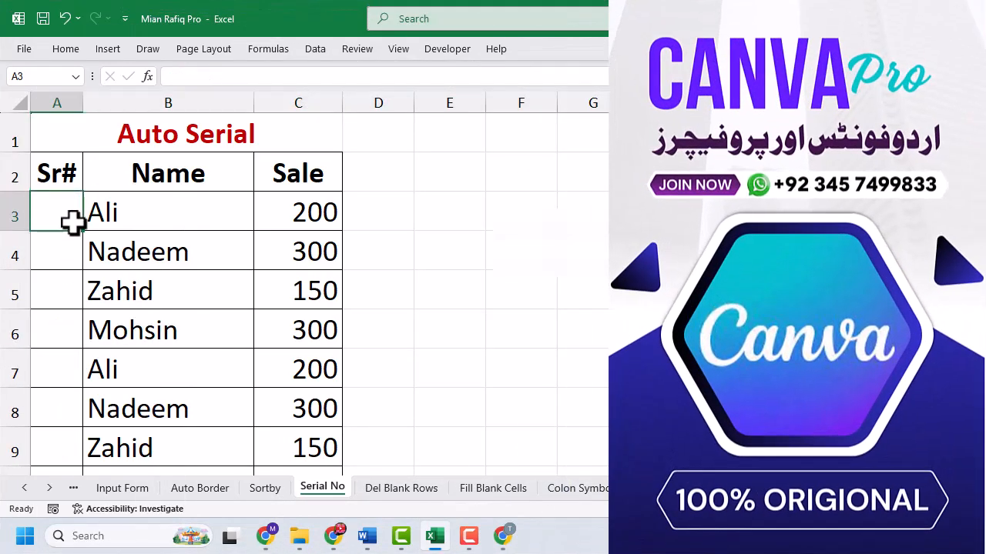
pyautogui.write('=')
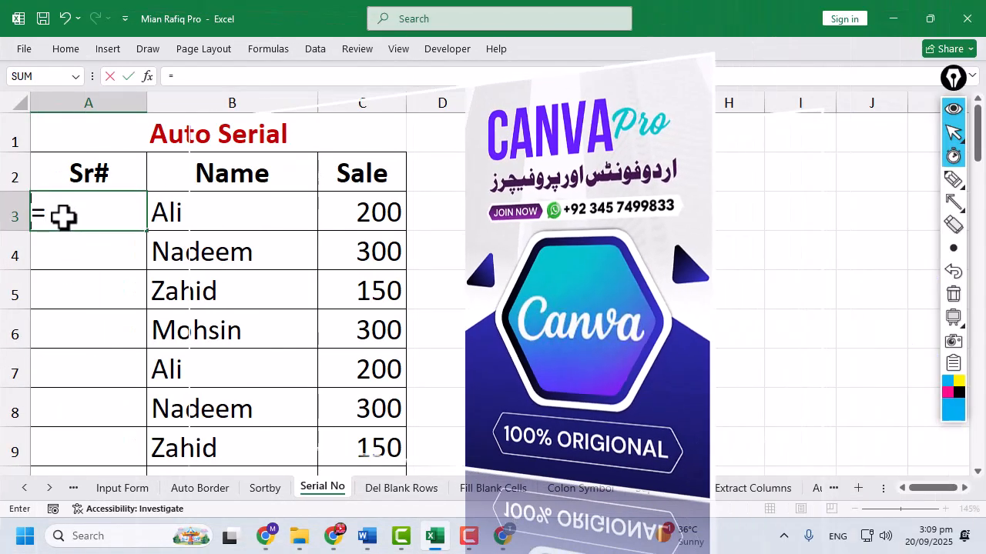
pyautogui.write('SEQ')
pyautogui.press('Tab')
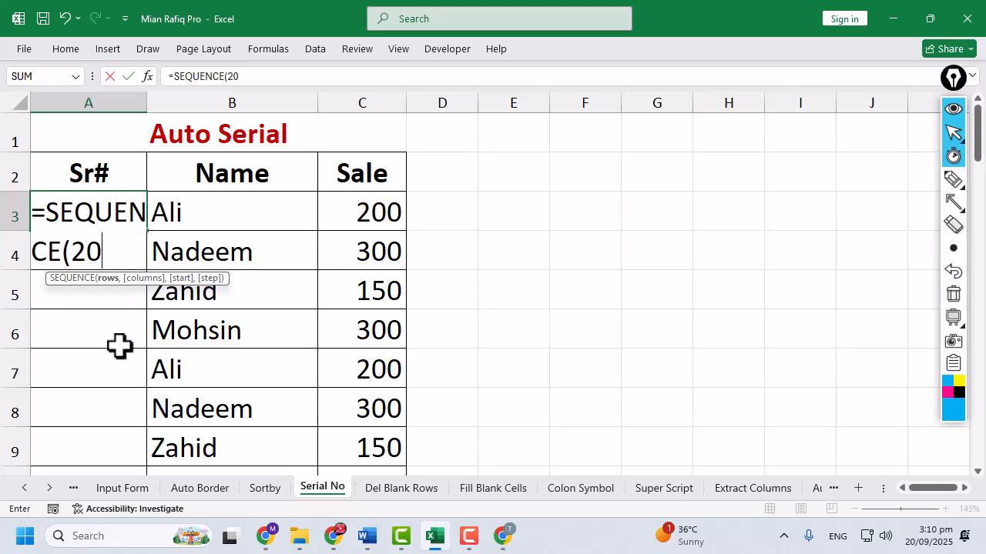
pyautogui.write('20)')
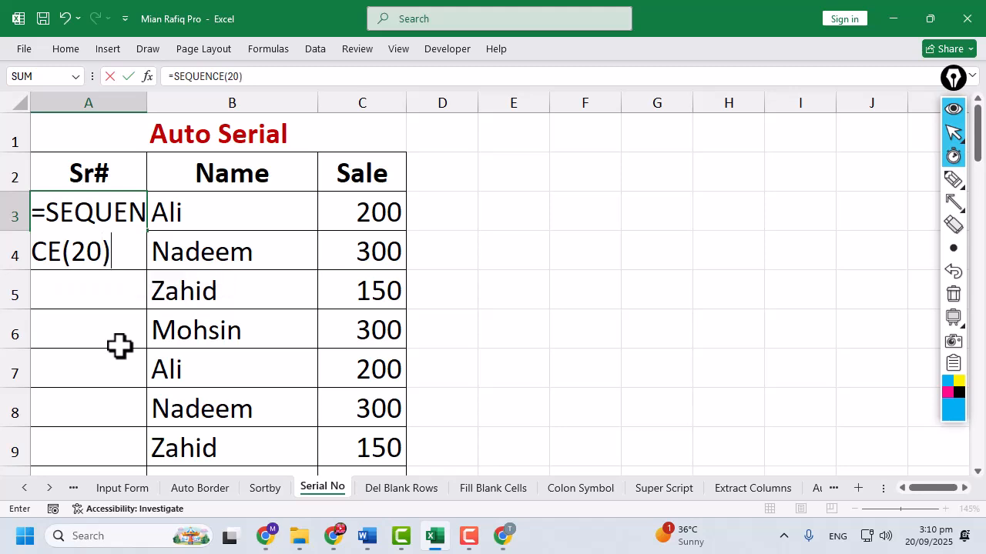
pyautogui.press('Return')
pyautogui.scroll(-5, 110, 336)
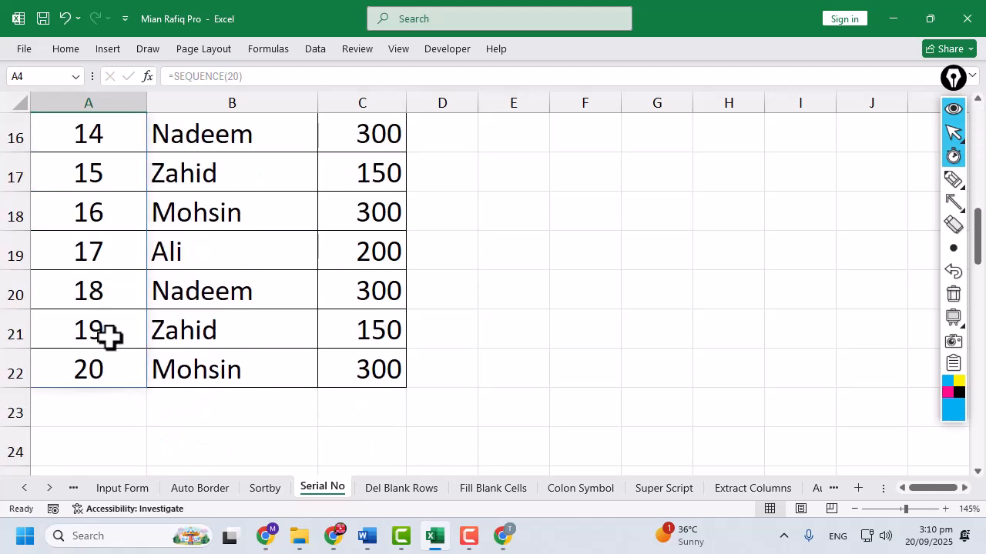
pyautogui.scroll(5, 92, 381)
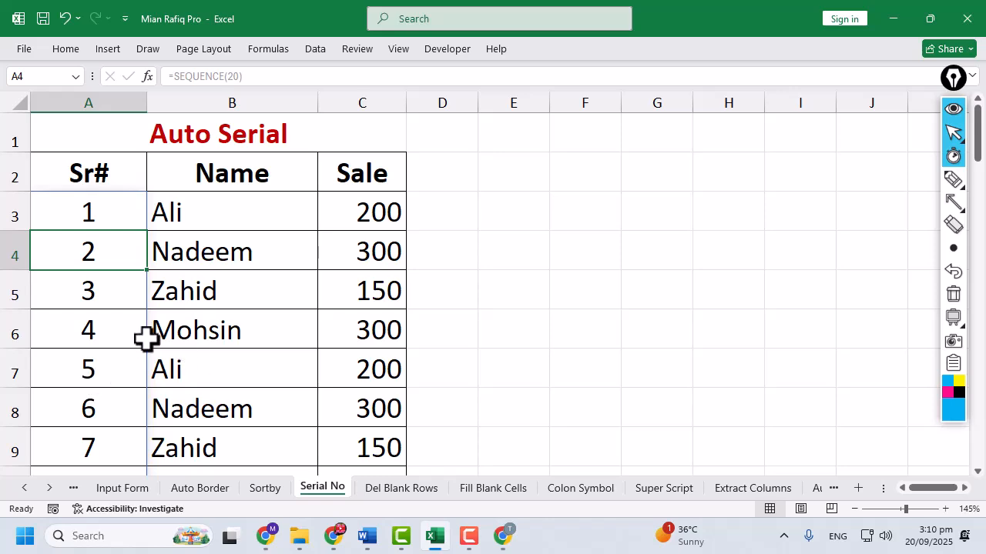
# Delete row 6 from the SEQUENCE-numbered table and check the serial numbers in A5 and A6.
pyautogui.click(17, 328)
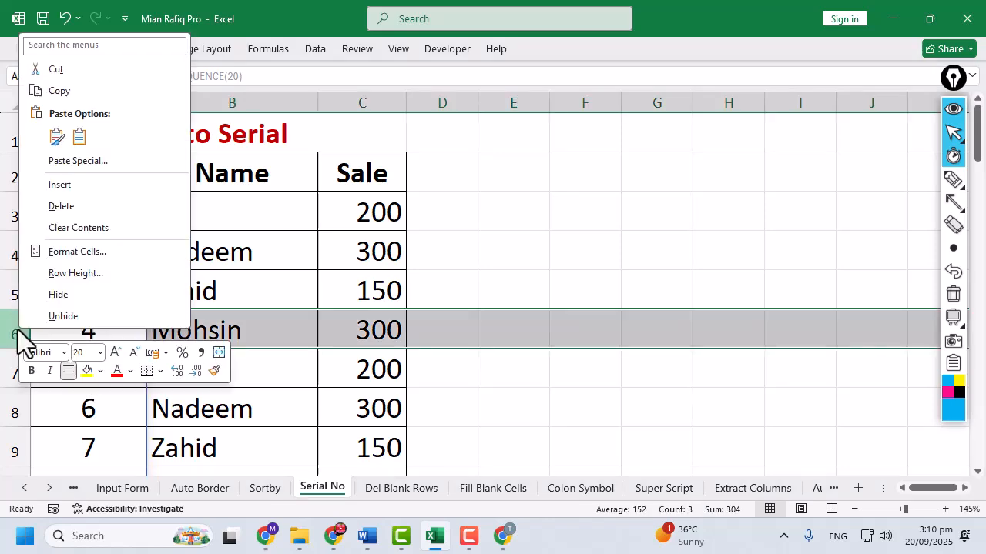
pyautogui.click(62, 206)
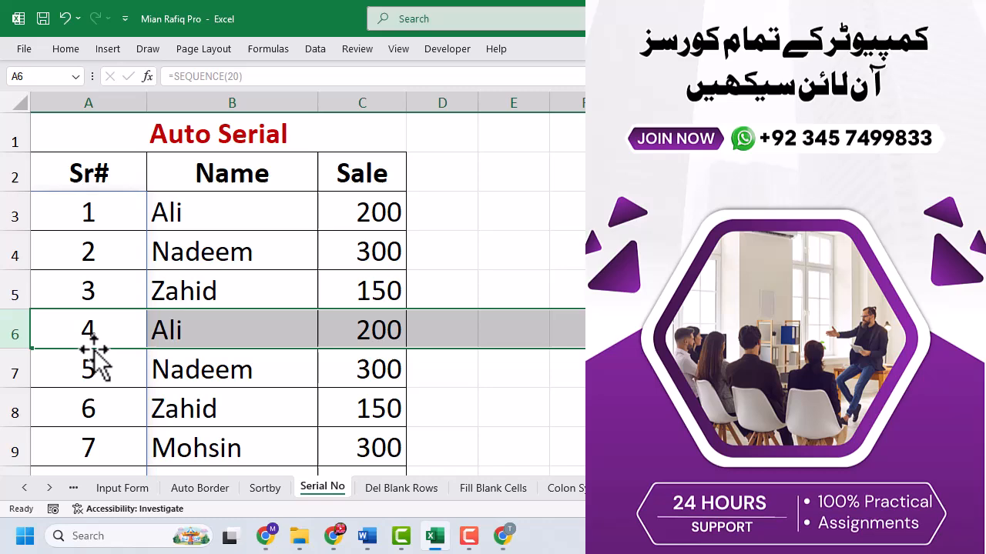
pyautogui.click(93, 290)
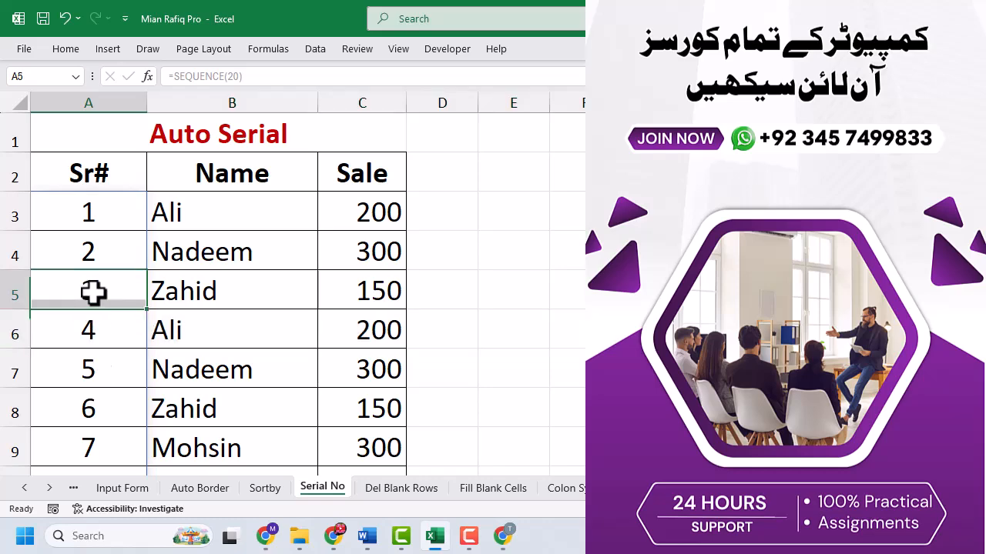
pyautogui.click(92, 330)
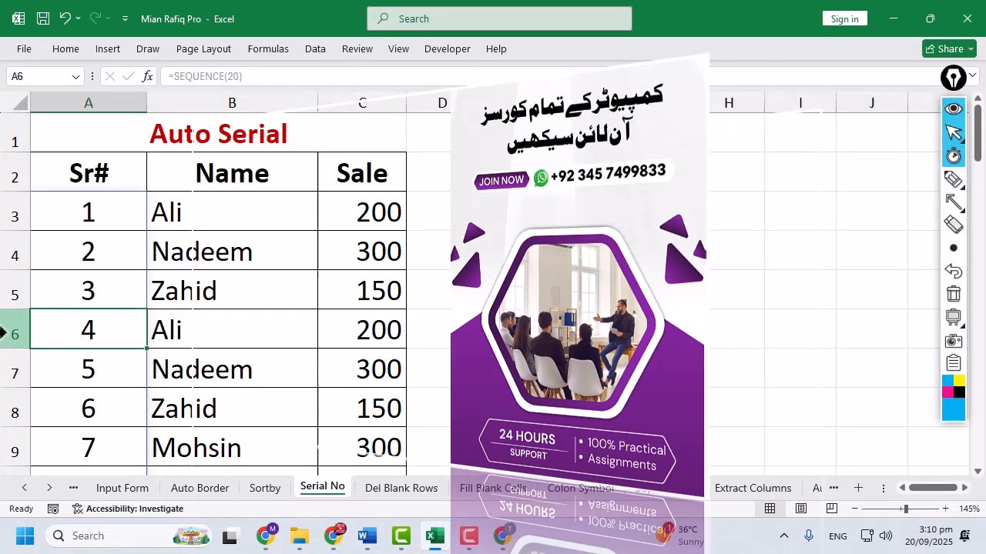
# Delete the record that moved up into row 6 of the Auto Serial table.
pyautogui.rightClick(3, 331)
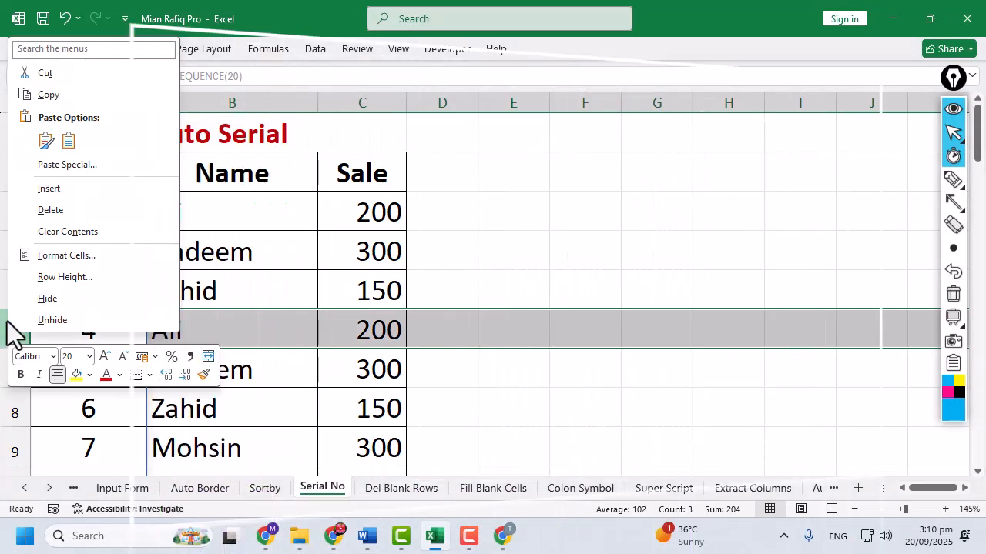
pyautogui.click(49, 211)
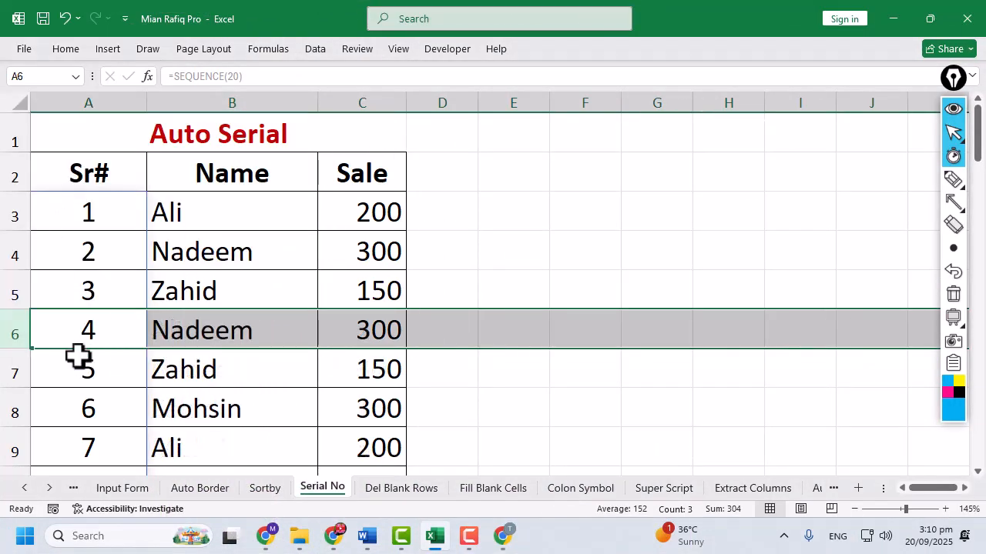
pyautogui.hotkey('ctrl', '-')
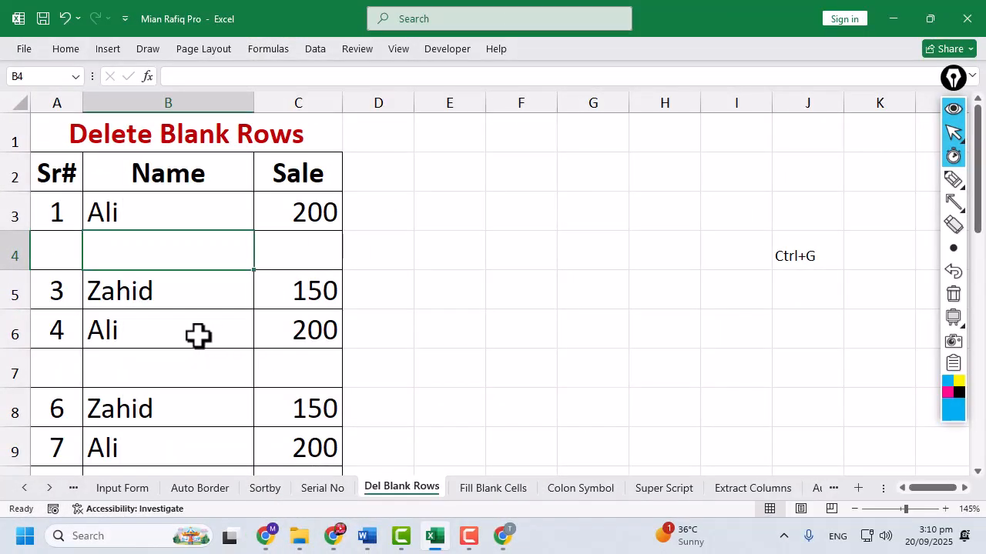
# Examine the blank rows 4, 7 and 14 in the Delete Blank Rows table by selecting each one in turn.
pyautogui.click(11, 248)
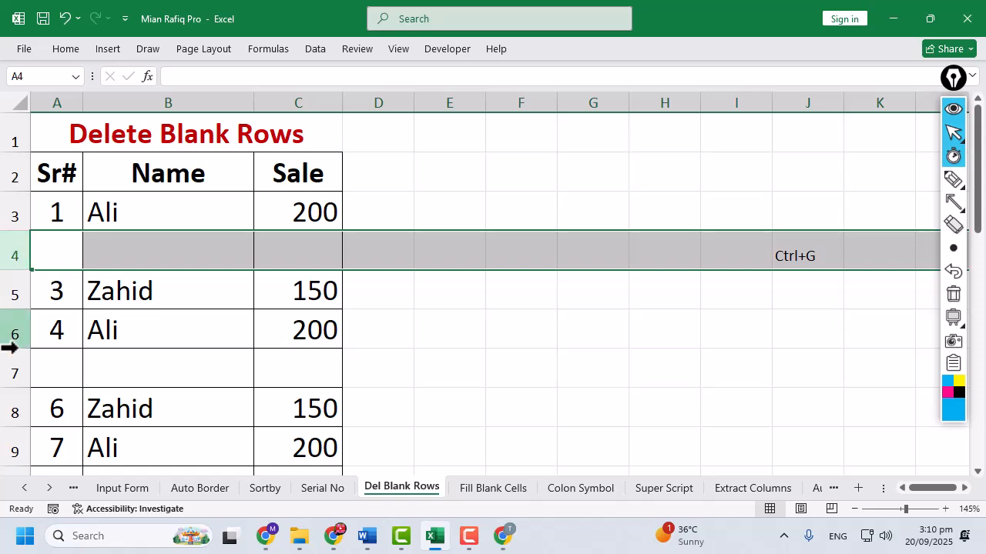
pyautogui.click(6, 368)
pyautogui.scroll(-2, 8, 370)
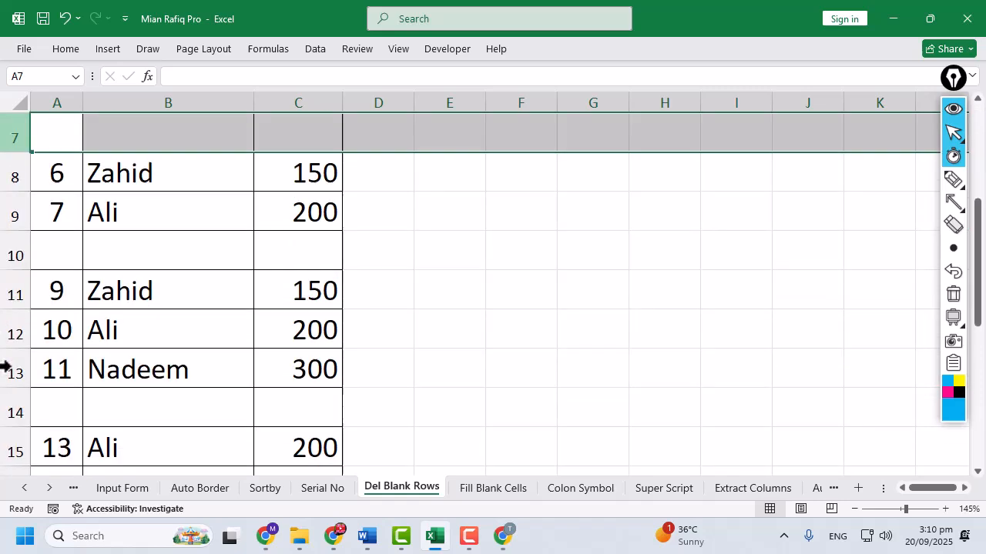
pyautogui.click(7, 409)
pyautogui.scroll(2, 51, 341)
# Try removing blank rows one at a time by deleting row 4 and the blank row that moved up into row 6.
pyautogui.click(8, 250)
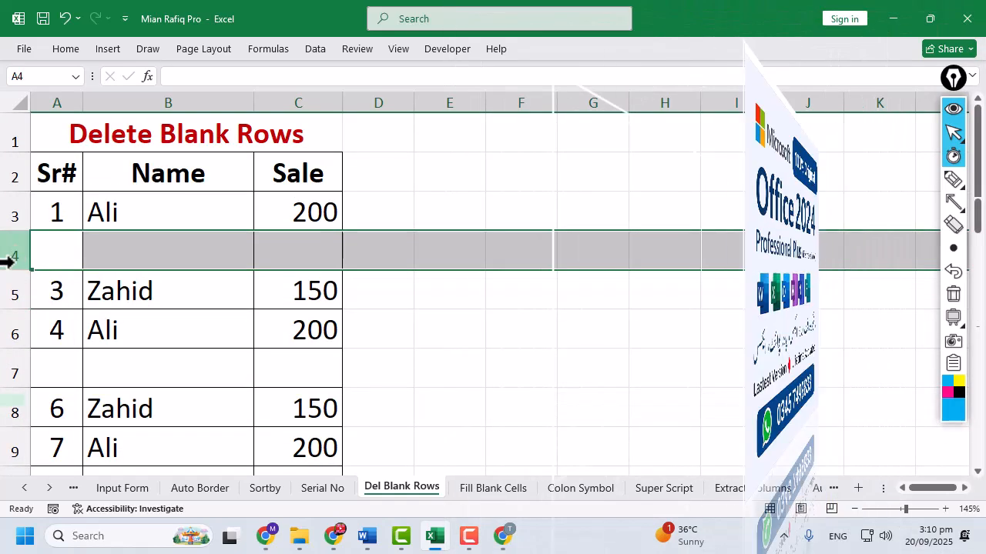
pyautogui.rightClick(9, 253)
pyautogui.click(55, 391)
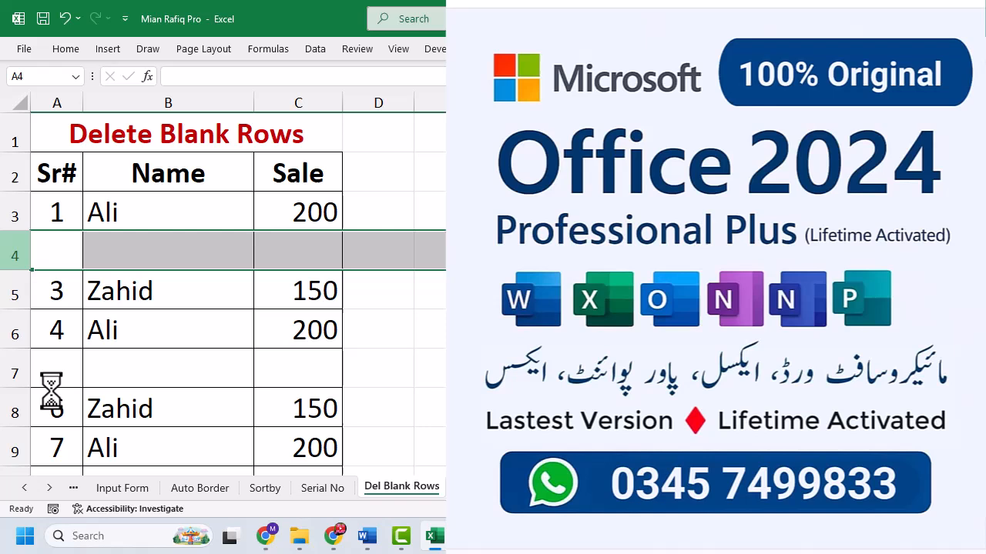
pyautogui.click(21, 335)
pyautogui.rightClick(22, 336)
pyautogui.click(65, 211)
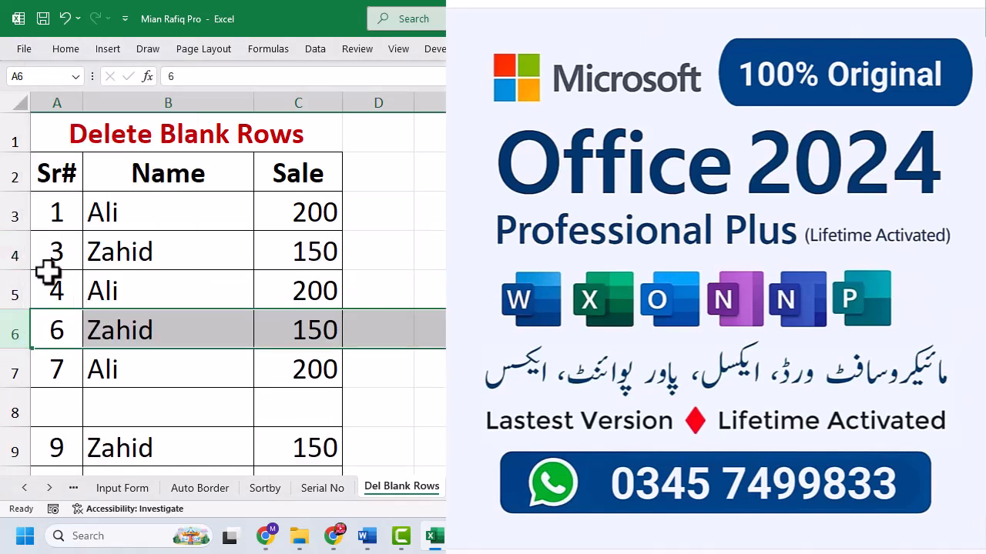
# Undo the two single-row deletions in the Delete Blank Rows table.
pyautogui.click(69, 19)
pyautogui.click(69, 19)
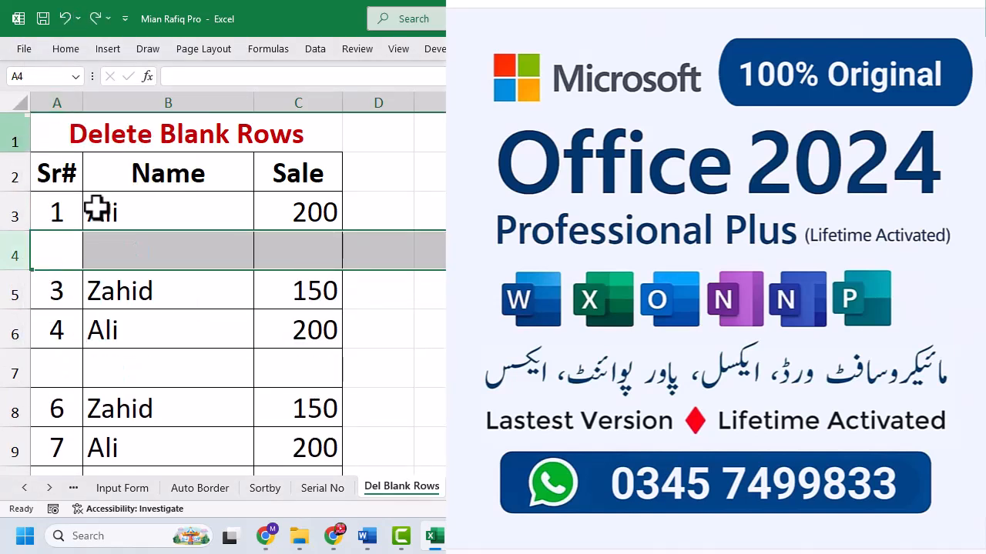
pyautogui.click(97, 208)
# Select all blank cells in A2:C23 with Go To Special and review the selected rows down the table.
pyautogui.moveTo(56, 157); pyautogui.dragTo(304, 409)
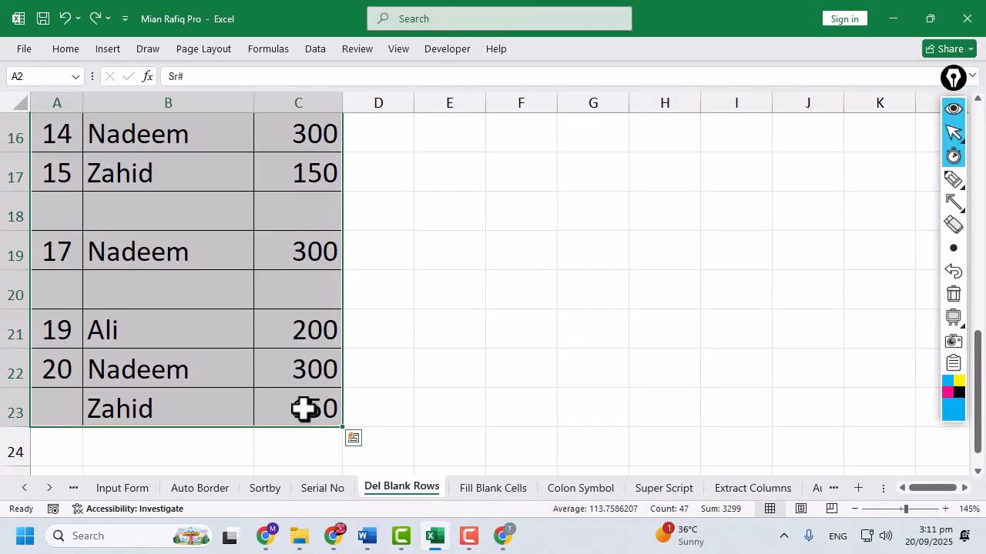
pyautogui.hotkey('ctrl', 'g')
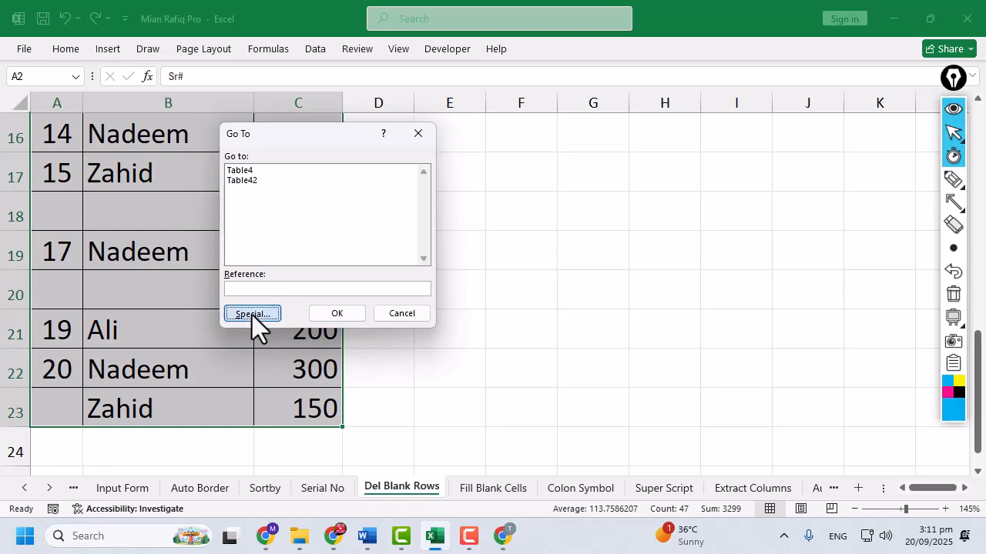
pyautogui.click(251, 315)
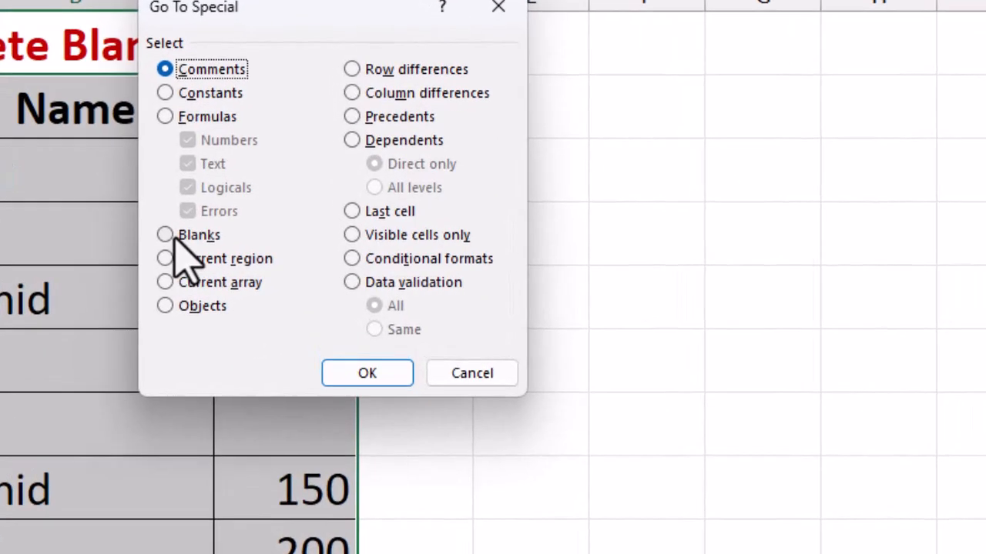
pyautogui.click(229, 251)
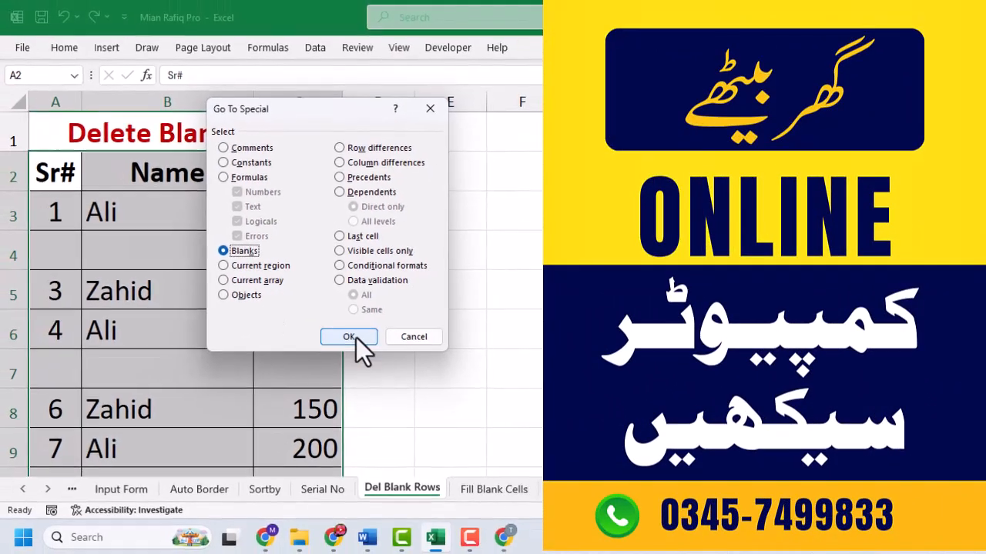
pyautogui.click(379, 375)
pyautogui.scroll(-7, 51, 274)
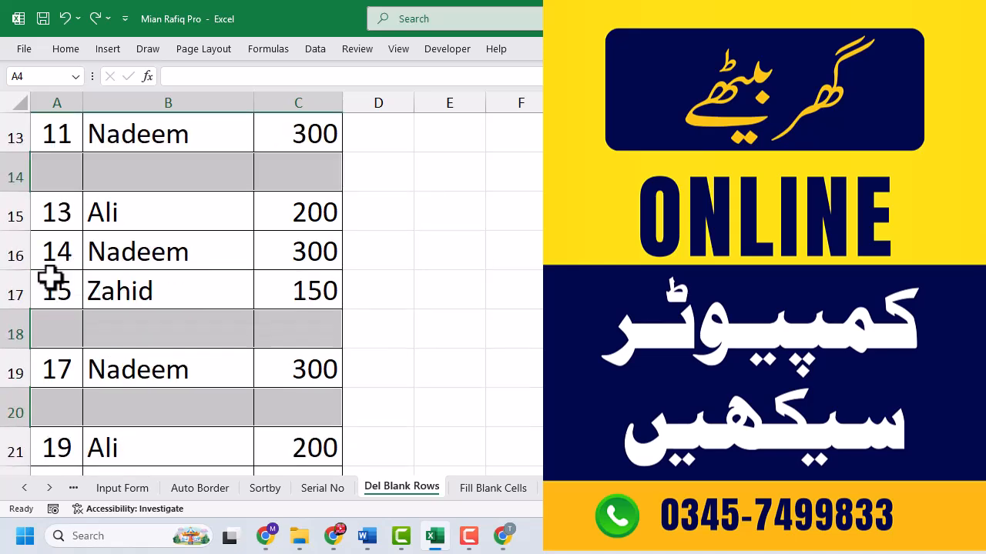
pyautogui.scroll(5, 51, 275)
pyautogui.scroll(-4, 51, 275)
pyautogui.scroll(2, 51, 275)
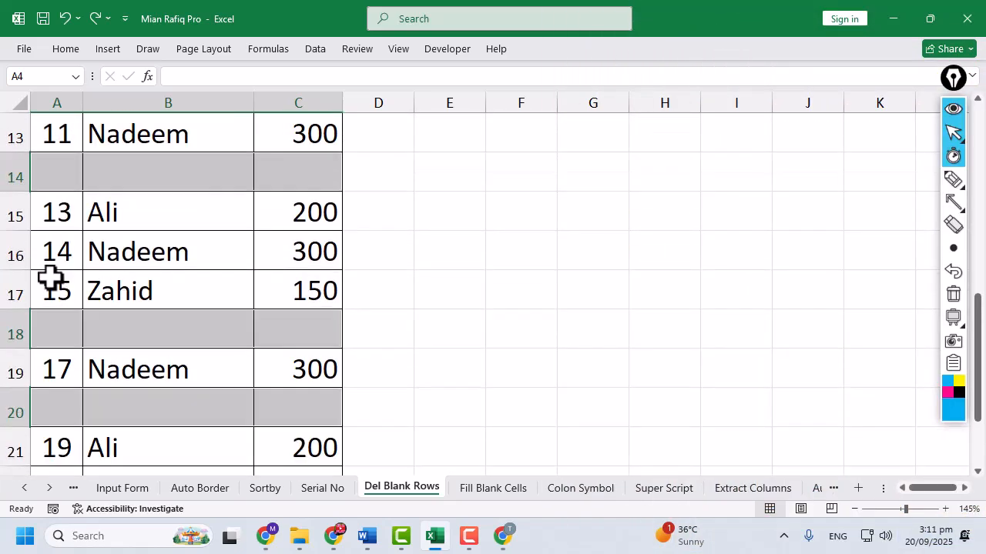
pyautogui.scroll(4, 50, 275)
# Delete the entire rows of the selected blank cells and check the table for remaining gaps.
pyautogui.hotkey('ctrl', 'g')
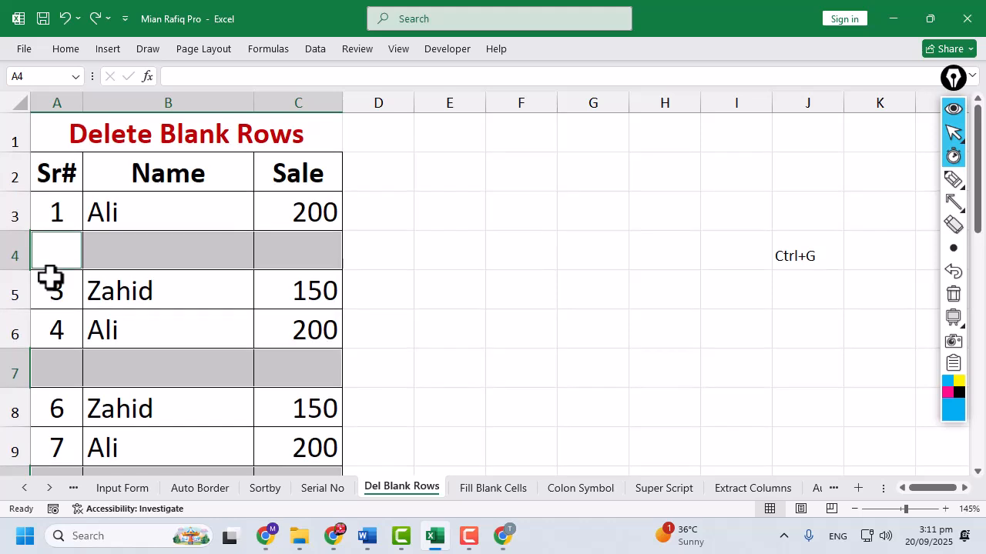
pyautogui.hotkey('ctrl', '-')
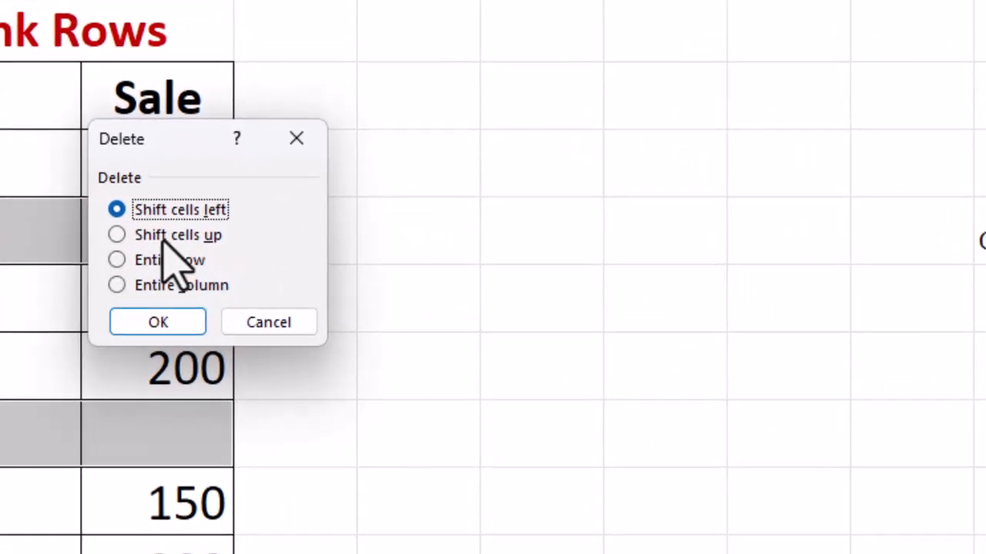
pyautogui.click(299, 253)
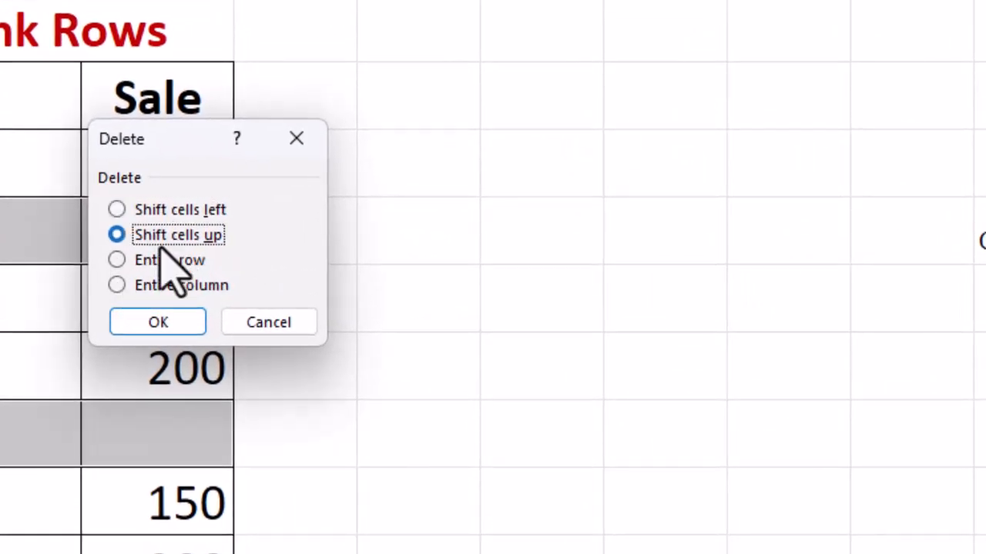
pyautogui.click(147, 260)
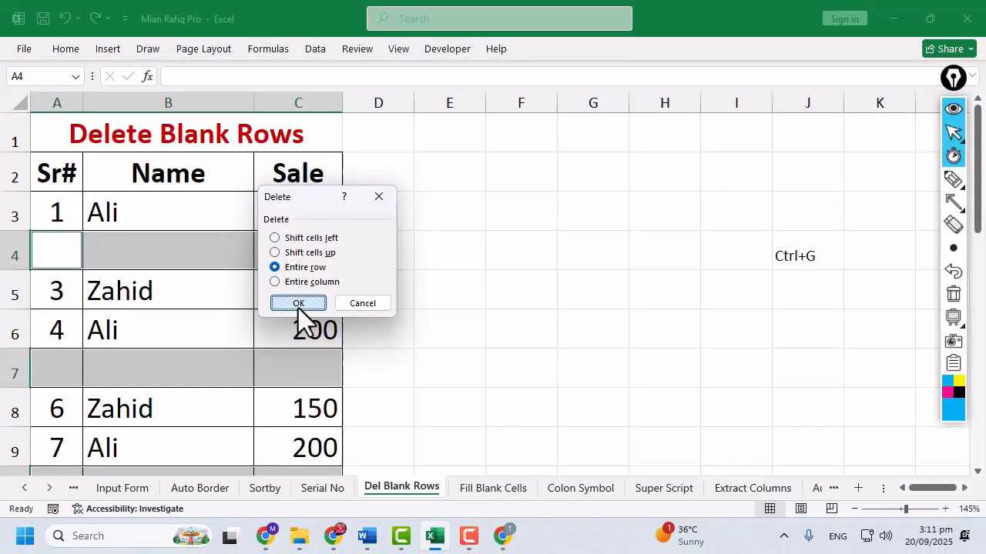
pyautogui.click(298, 304)
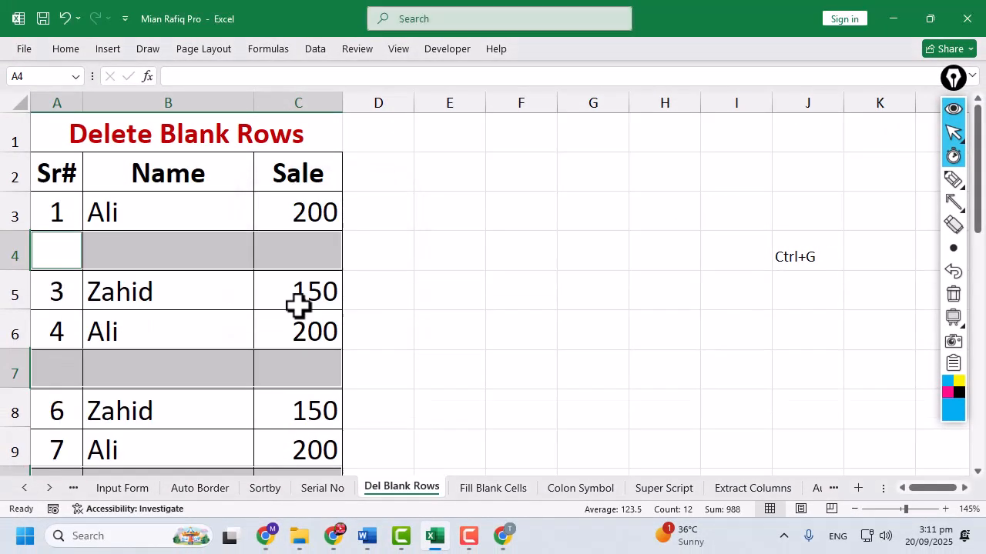
pyautogui.click(155, 291)
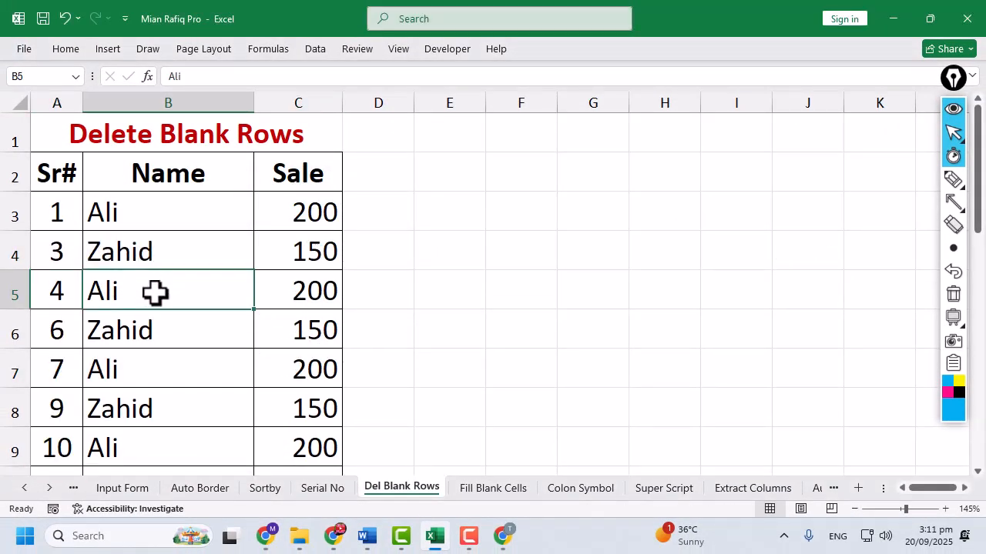
pyautogui.scroll(-3, 155, 291)
pyautogui.scroll(3, 156, 291)
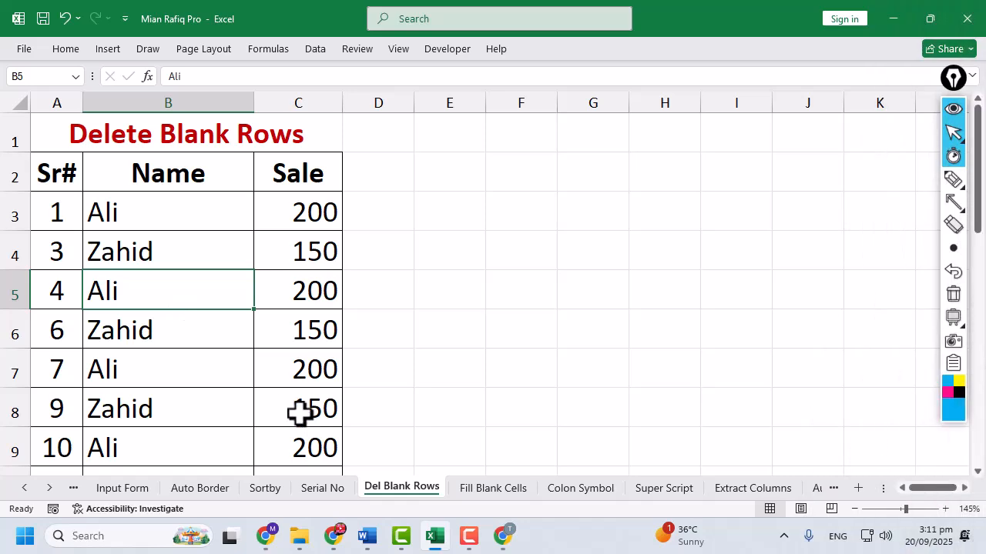
# Open the Fill Blank Cells sheet and examine the blank cells scattered between the subject names.
pyautogui.click(468, 491)
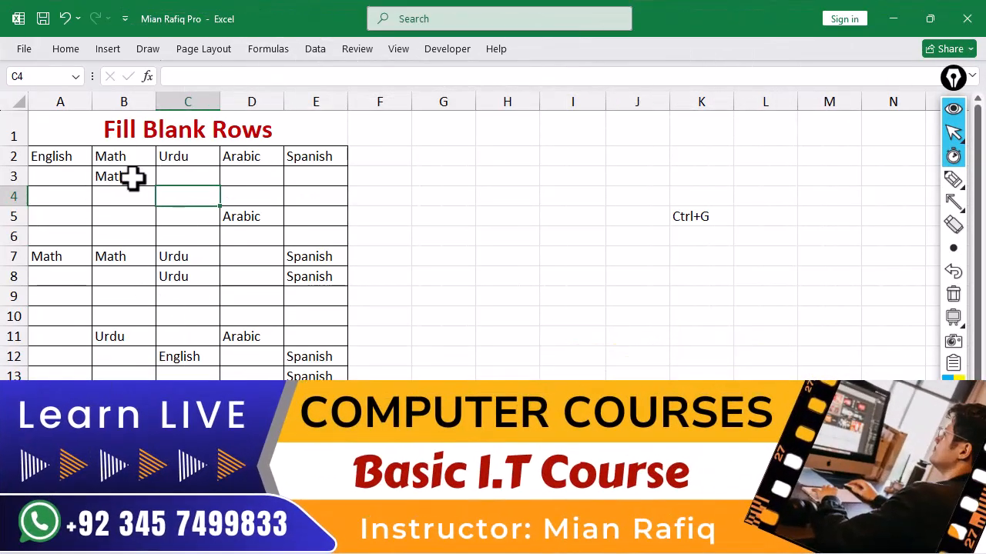
pyautogui.click(134, 196)
pyautogui.click(215, 314)
pyautogui.click(288, 199)
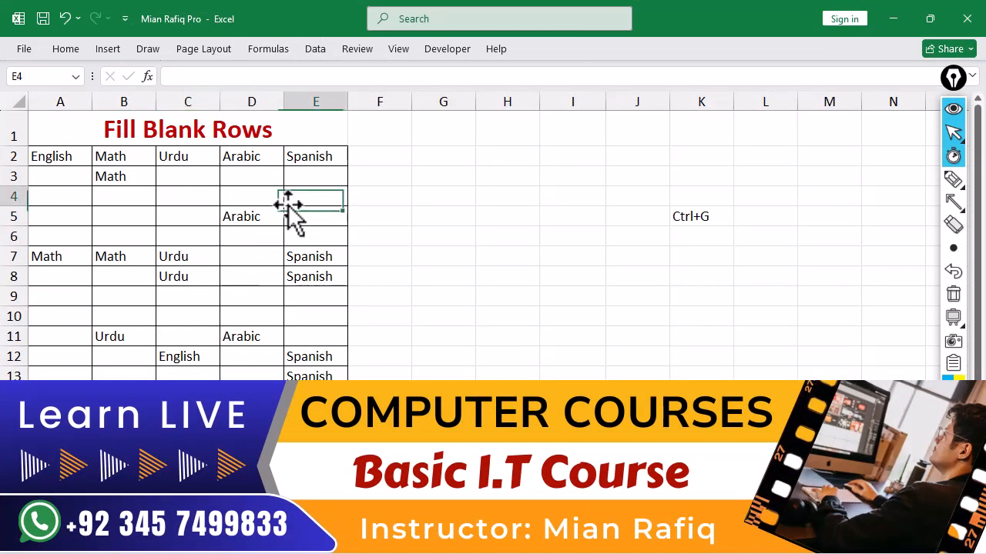
pyautogui.click(143, 339)
pyautogui.click(54, 302)
pyautogui.click(116, 362)
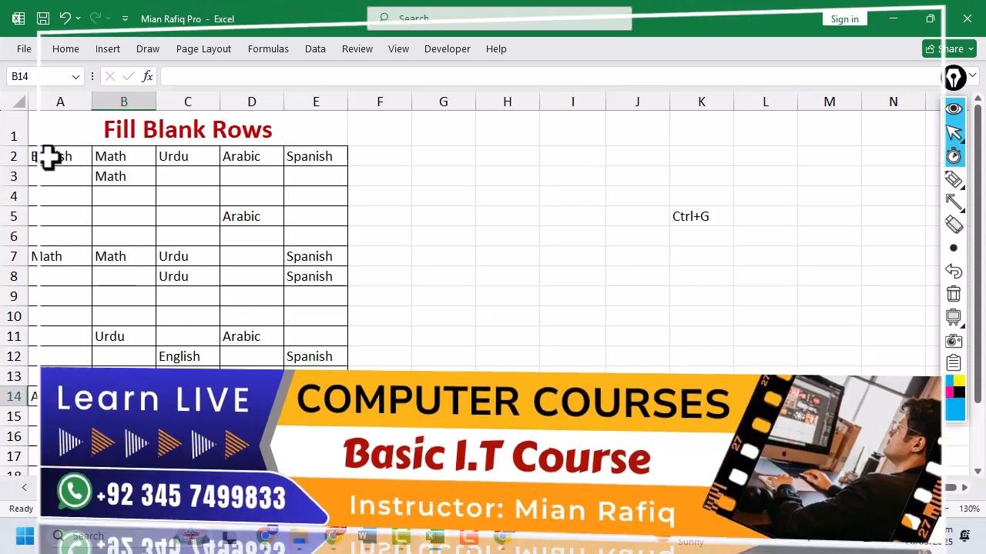
pyautogui.moveTo(49, 159); pyautogui.dragTo(180, 139)
pyautogui.click(107, 260)
pyautogui.moveTo(108, 278); pyautogui.dragTo(110, 312)
pyautogui.click(106, 317)
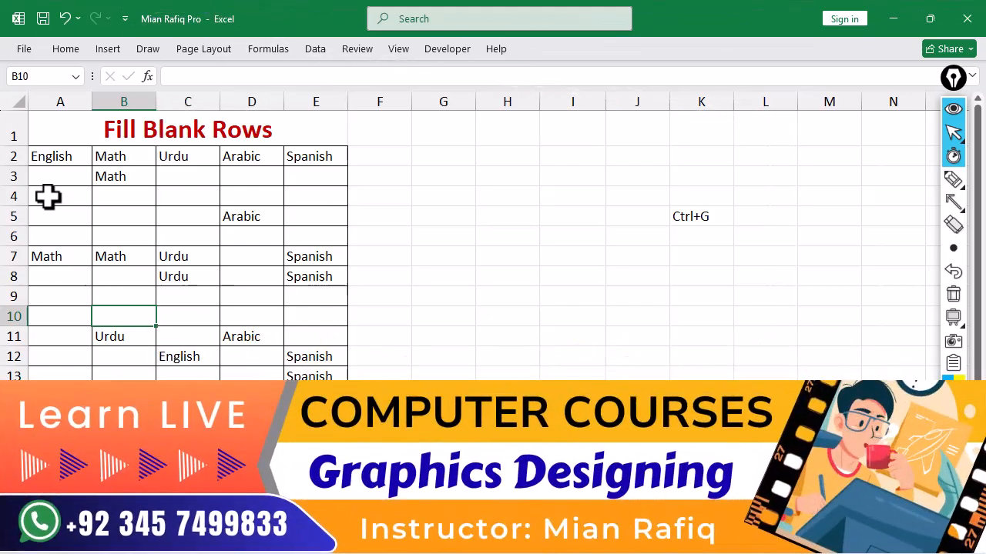
# Examine the empty ranges below Math in column A, Urdu in column B, Arabic in column D and Spanish in column E.
pyautogui.click(60, 262)
pyautogui.moveTo(59, 277); pyautogui.dragTo(60, 373)
pyautogui.moveTo(126, 351); pyautogui.dragTo(127, 416)
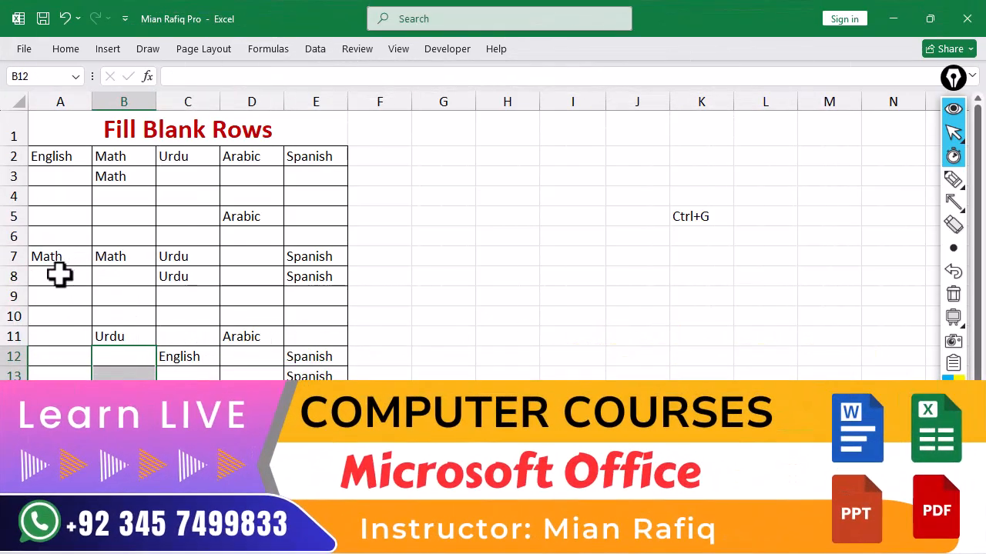
pyautogui.moveTo(59, 275); pyautogui.dragTo(54, 372)
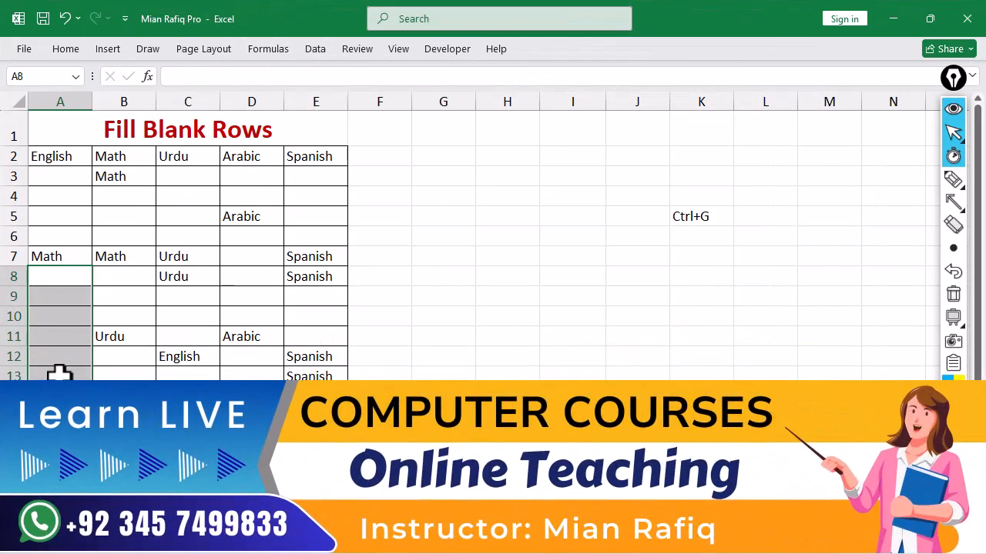
pyautogui.moveTo(119, 352); pyautogui.dragTo(122, 377)
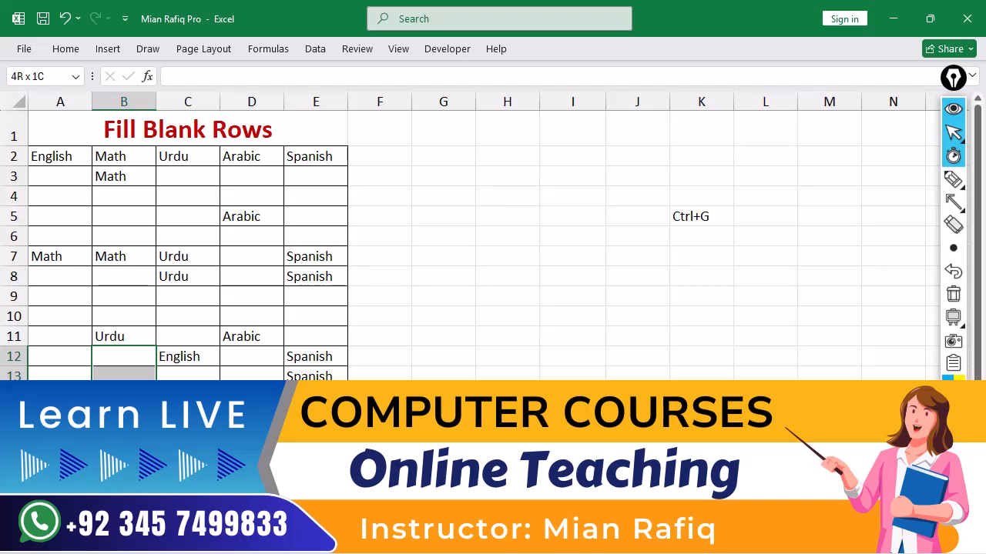
pyautogui.moveTo(251, 231); pyautogui.dragTo(250, 316)
pyautogui.moveTo(326, 174); pyautogui.dragTo(324, 236)
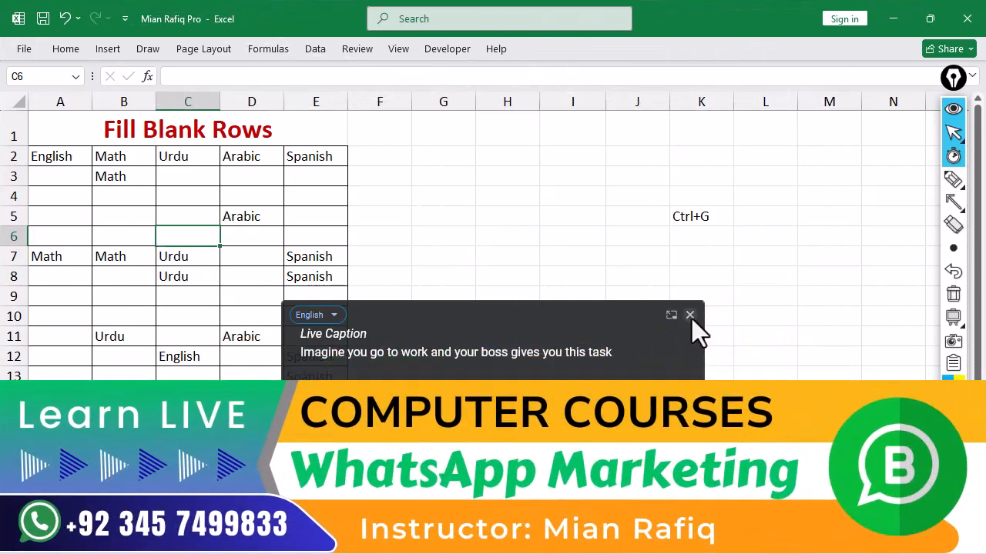
# Dismiss the Live Caption overlay and select all blank cells in A2:E17 with Go To Special.
pyautogui.click(691, 315)
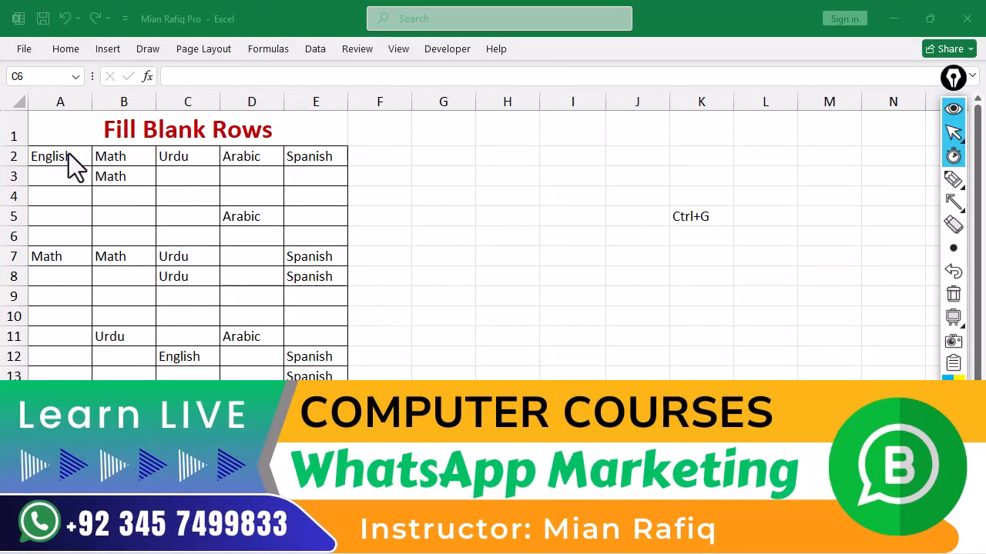
pyautogui.moveTo(74, 159); pyautogui.dragTo(323, 456)
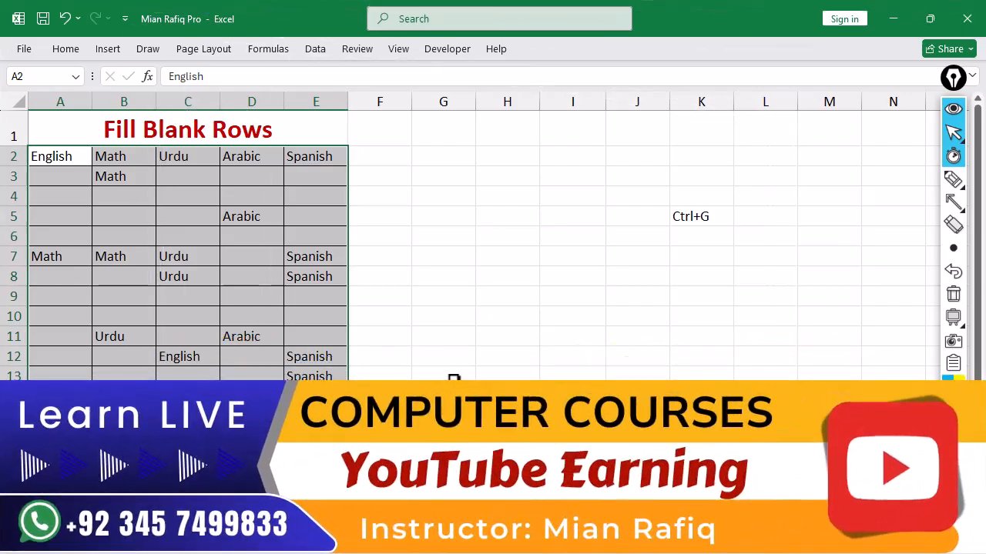
pyautogui.hotkey('ctrl', 'g')
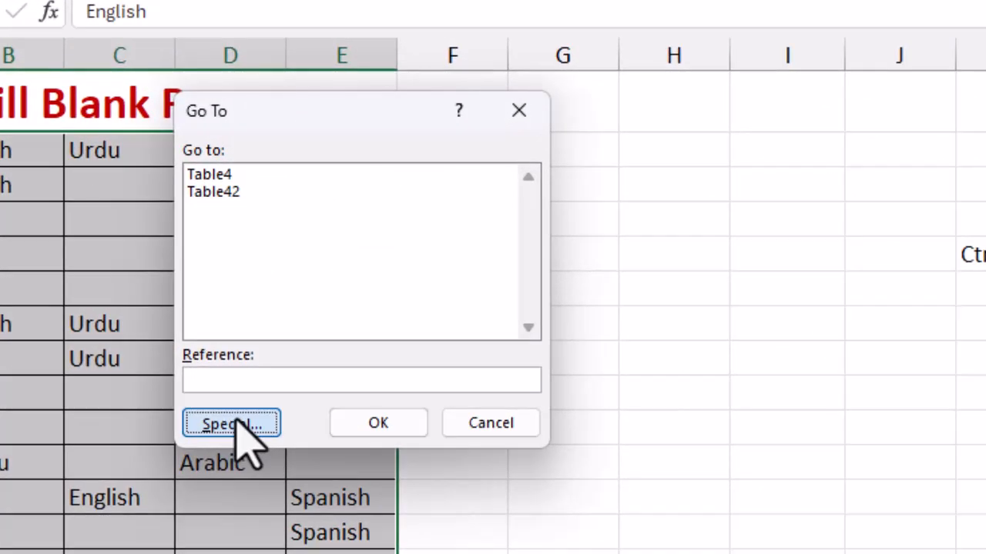
pyautogui.click(248, 377)
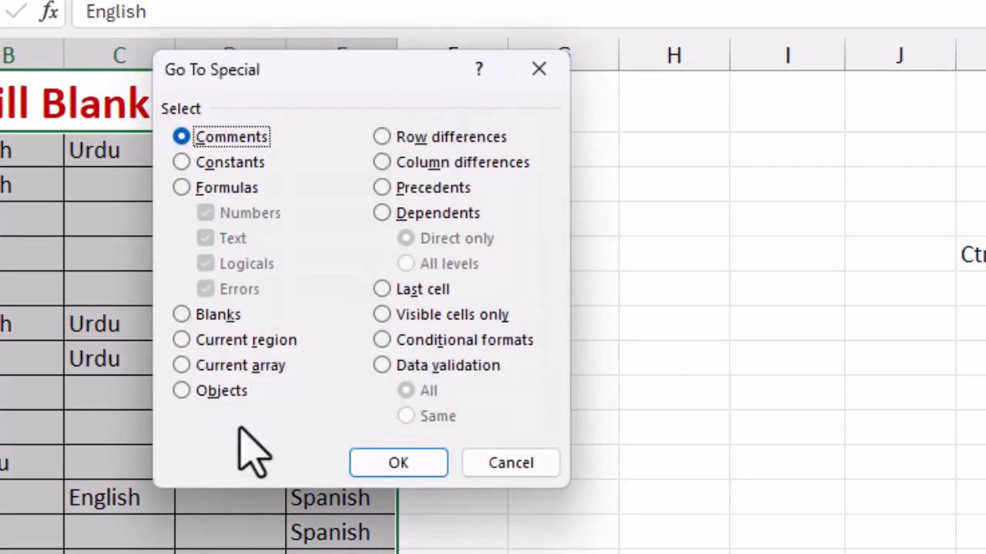
pyautogui.click(229, 287)
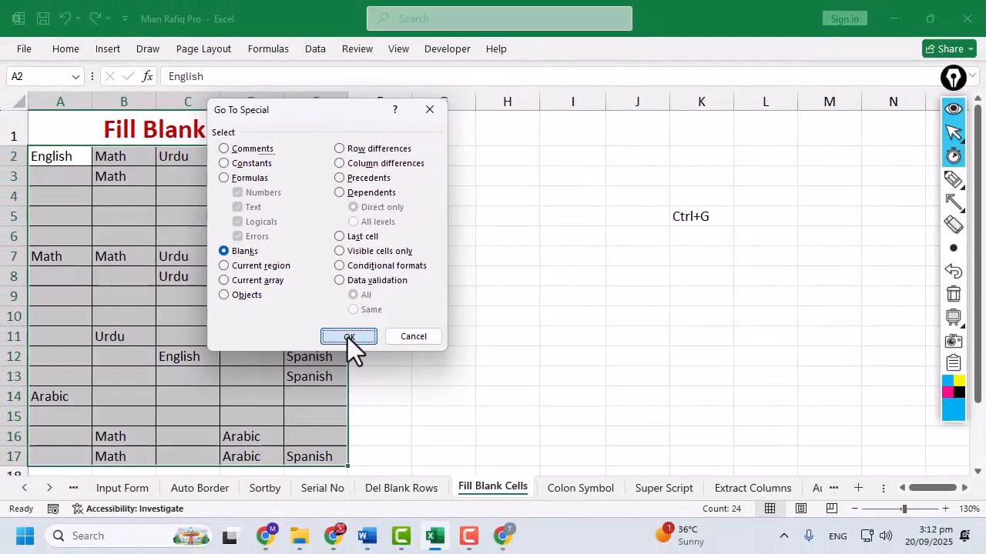
pyautogui.click(398, 462)
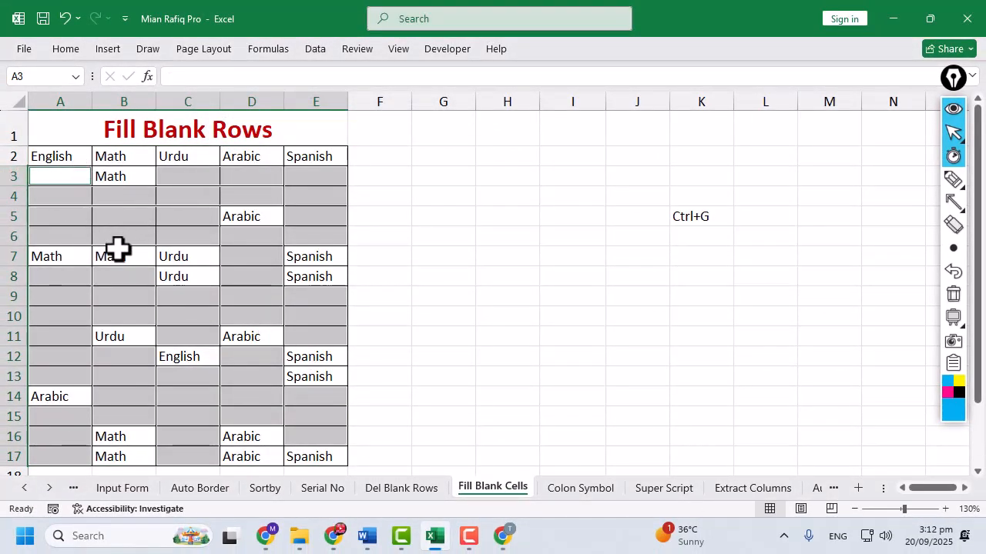
# Fill all selected blank cells with the value above using the formula =A2, and check the filled columns.
pyautogui.write('=')
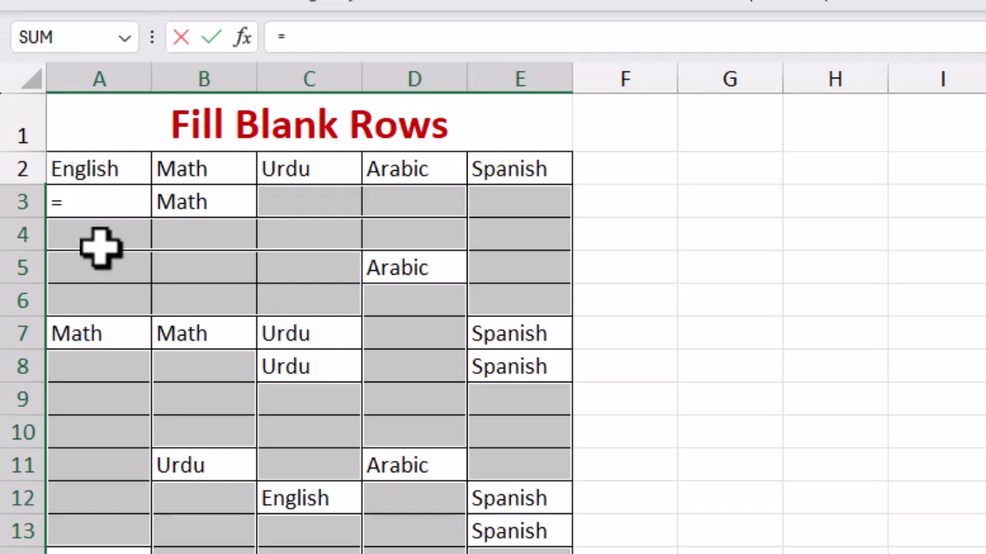
pyautogui.click(110, 168)
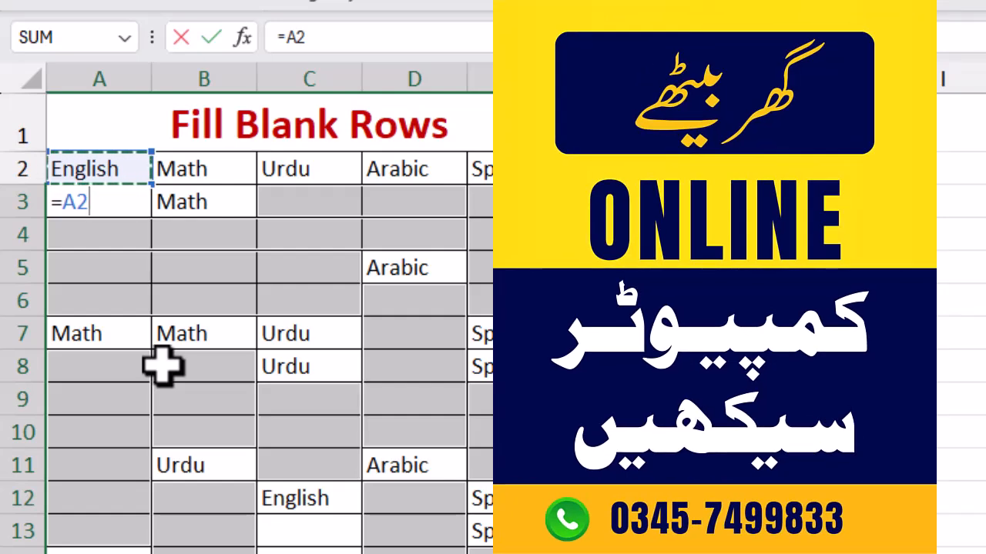
pyautogui.hotkey('ctrl', 'Return')
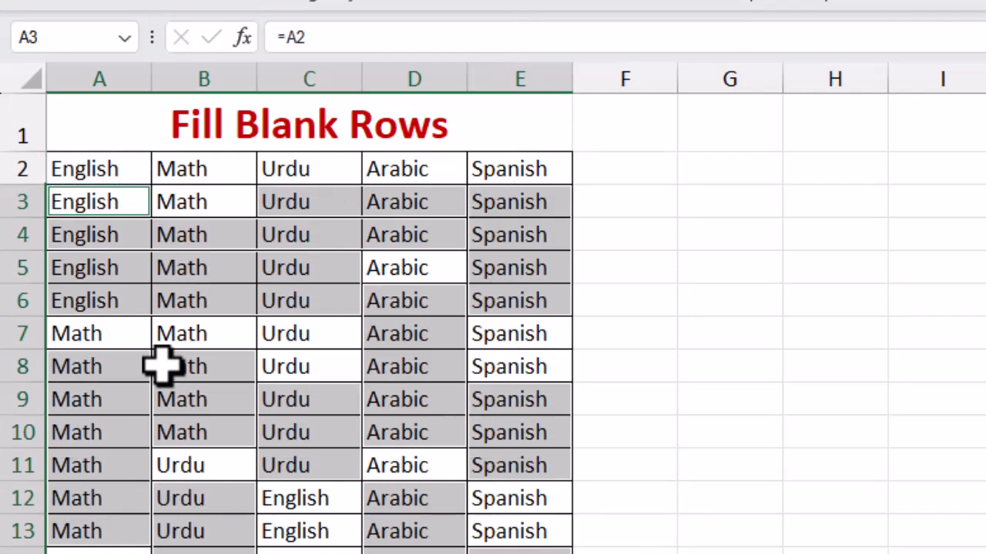
pyautogui.click(147, 261)
pyautogui.moveTo(106, 173); pyautogui.dragTo(87, 290)
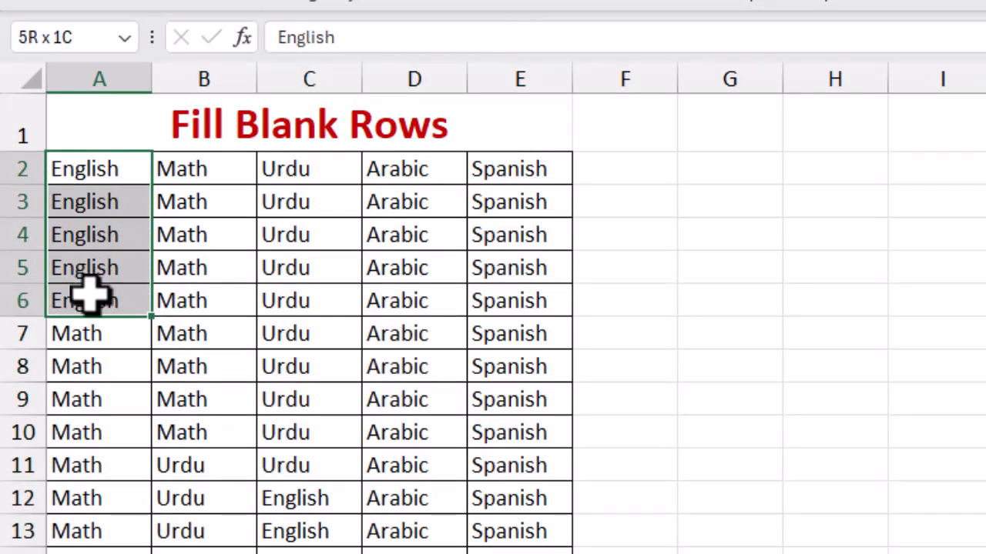
pyautogui.moveTo(78, 378); pyautogui.dragTo(80, 531)
pyautogui.moveTo(520, 168); pyautogui.dragTo(524, 366)
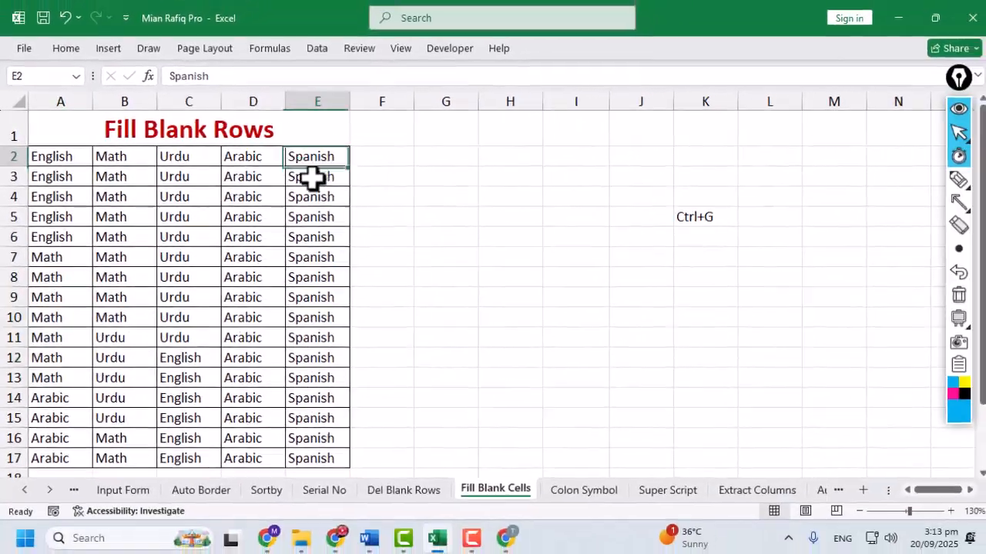
pyautogui.click(146, 355)
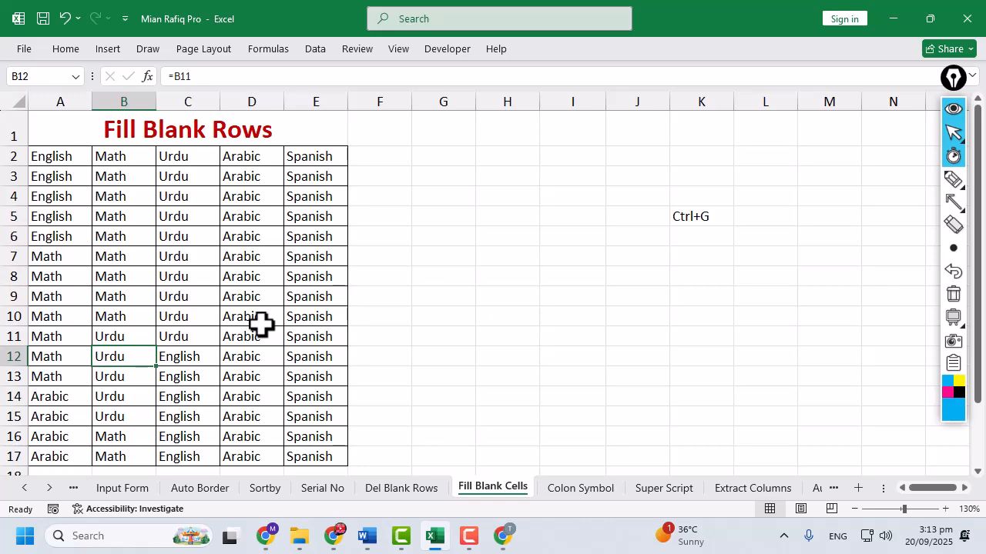
# Open the Colon Symbol sheet.
pyautogui.click(563, 488)
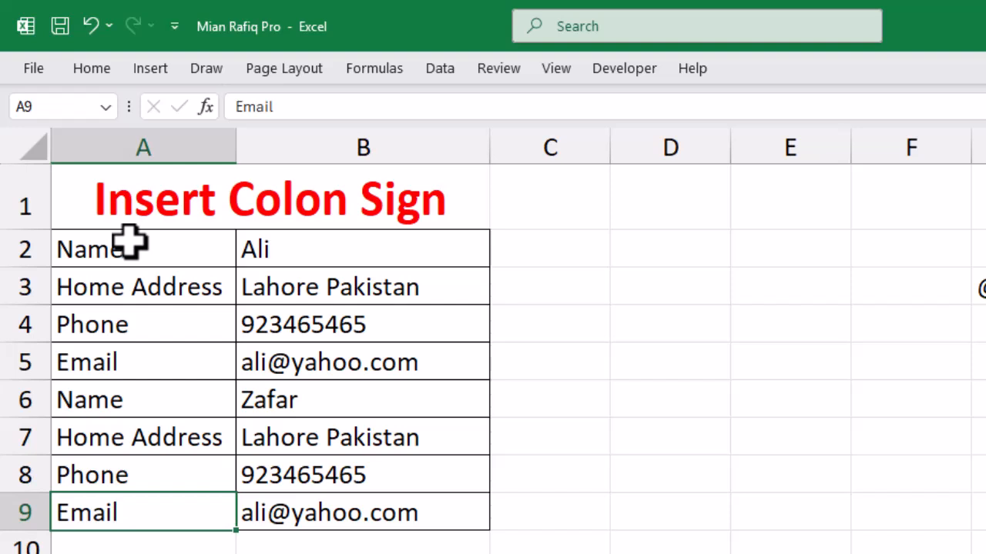
# Append a colon, spaced toward the cell's right edge, to the Name, Home Address, Phone and Email labels in A2:A5.
pyautogui.click(91, 176)
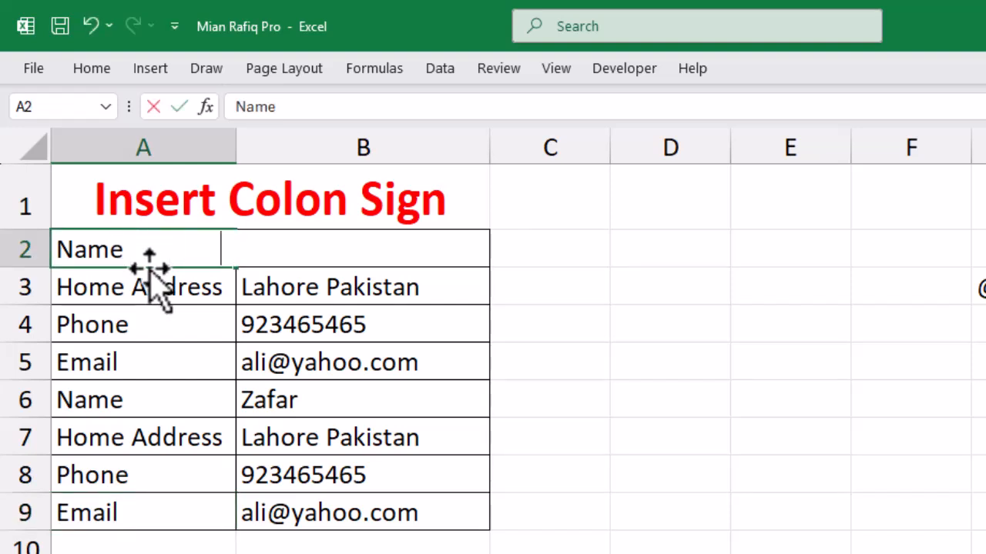
pyautogui.press('Return')
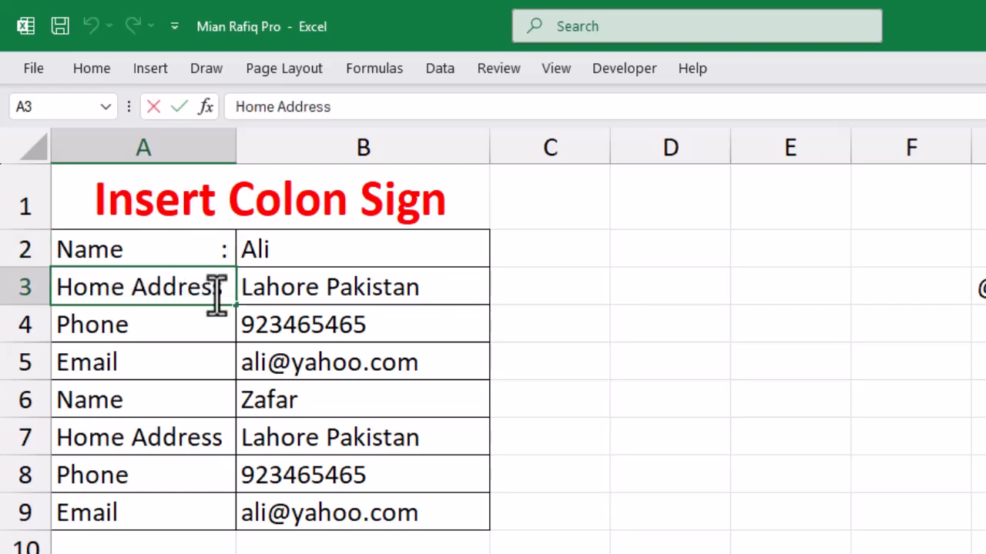
pyautogui.write(':')
pyautogui.press('Return')
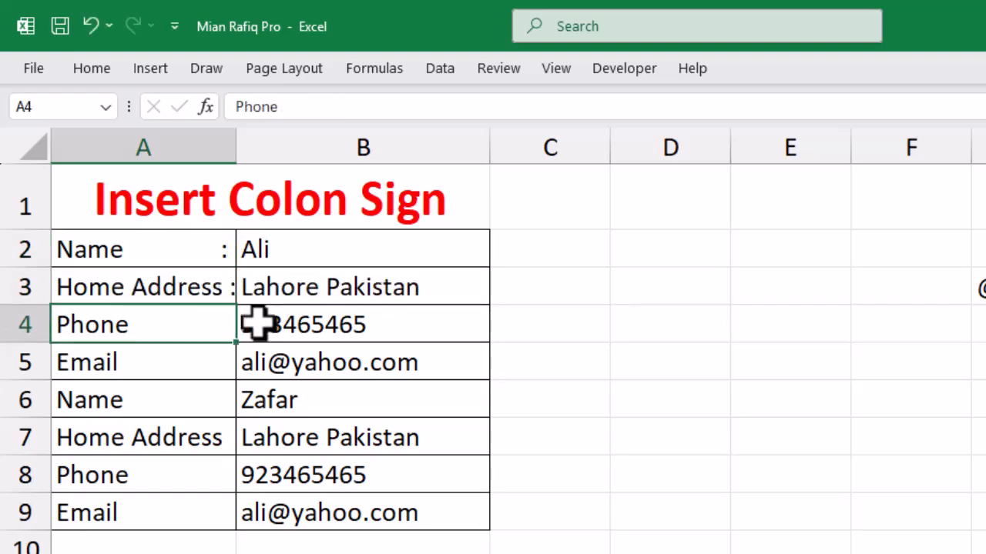
pyautogui.doubleClick(194, 337)
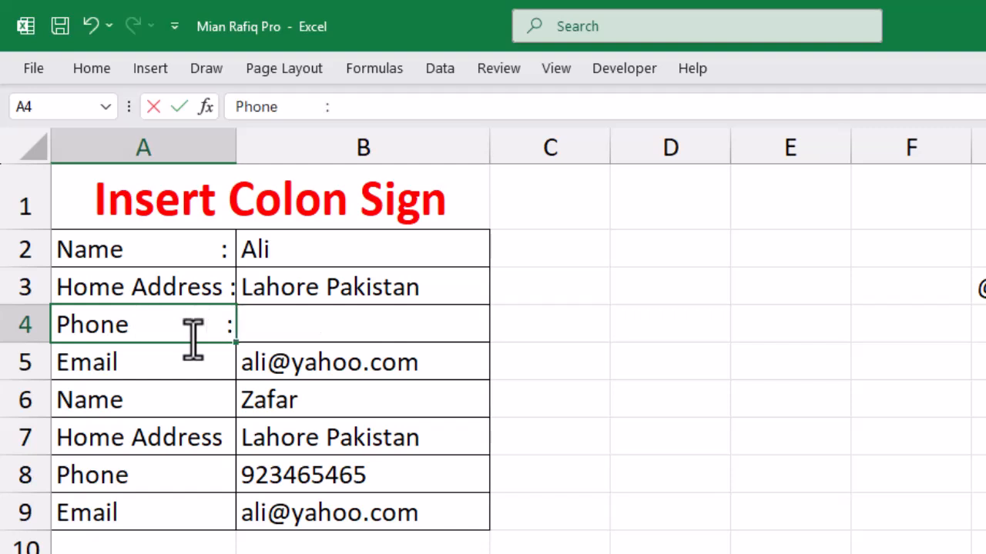
pyautogui.write(':')
pyautogui.press('Return')
pyautogui.doubleClick(192, 362)
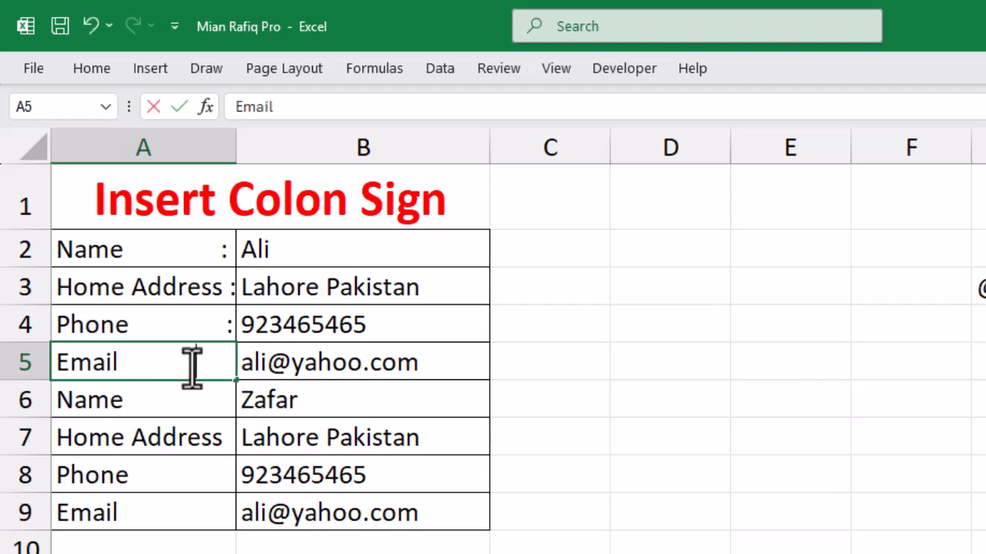
pyautogui.write('"')
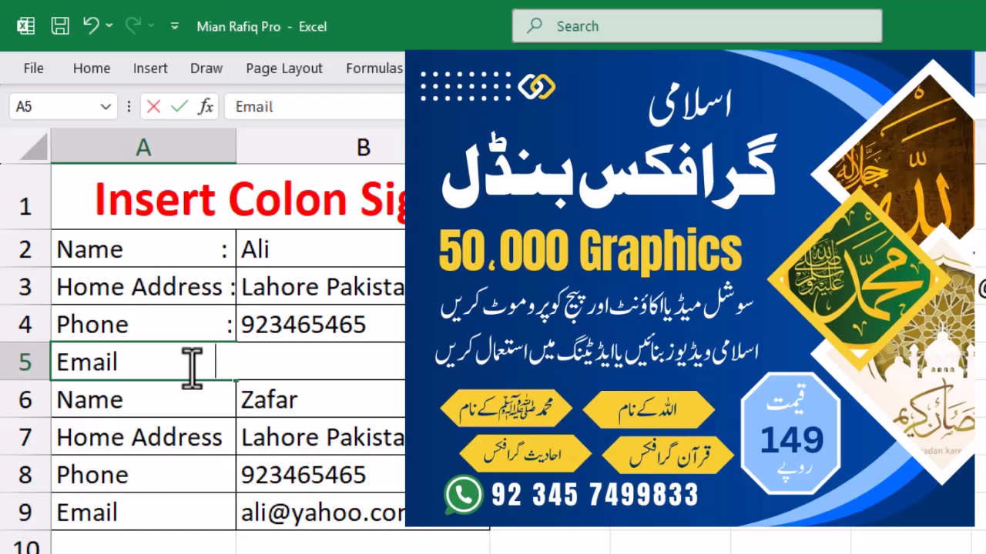
pyautogui.press('Return')
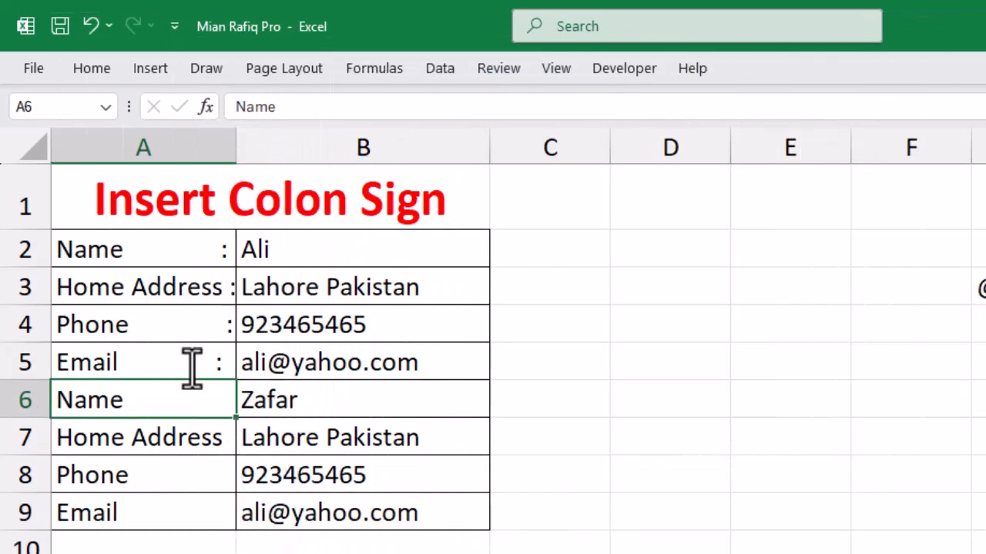
# Undo the four manual colon edits in A2:A5.
pyautogui.hotkey('ctrl', 'z')
pyautogui.hotkey('ctrl', 'z')
pyautogui.hotkey('ctrl', 'z')
pyautogui.hotkey('ctrl', 'z')
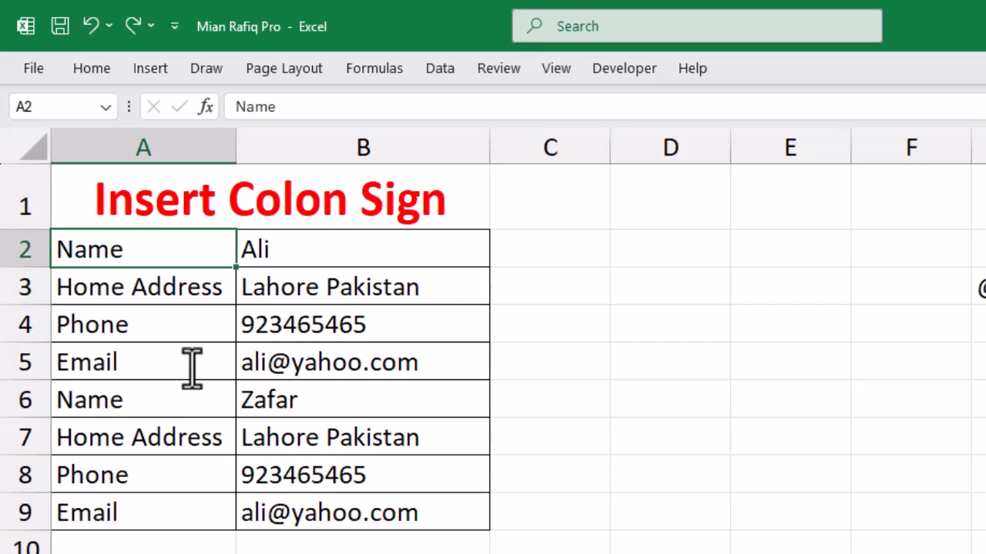
# Apply the custom number format "@* :" to the labels in A2:A9.
pyautogui.moveTo(154, 249); pyautogui.dragTo(133, 495)
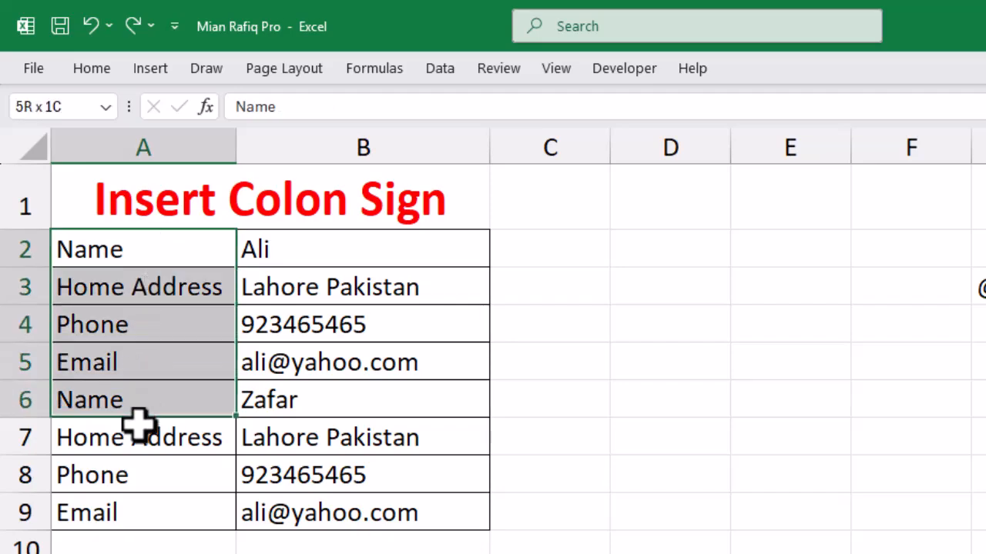
pyautogui.moveTo(123, 456); pyautogui.dragTo(122, 468)
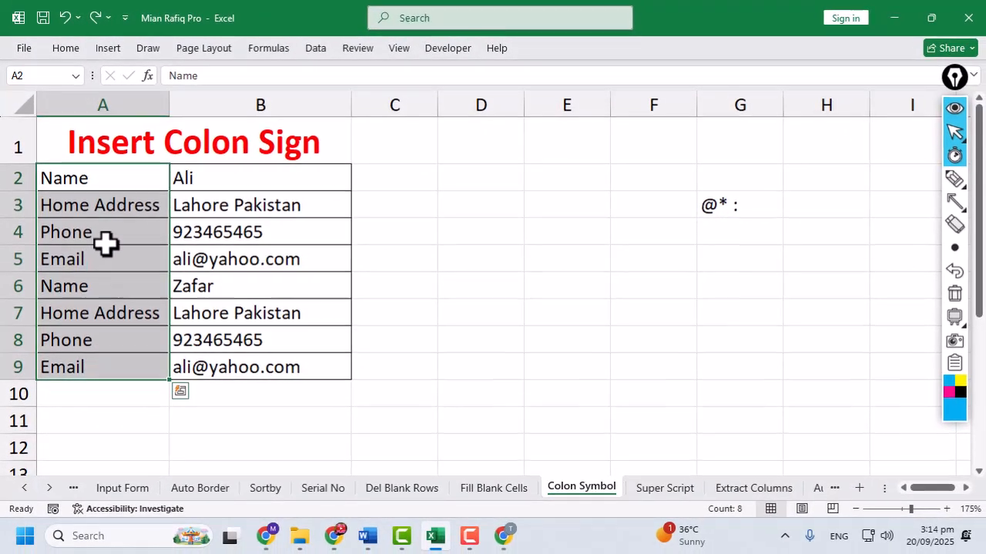
pyautogui.rightClick(108, 258)
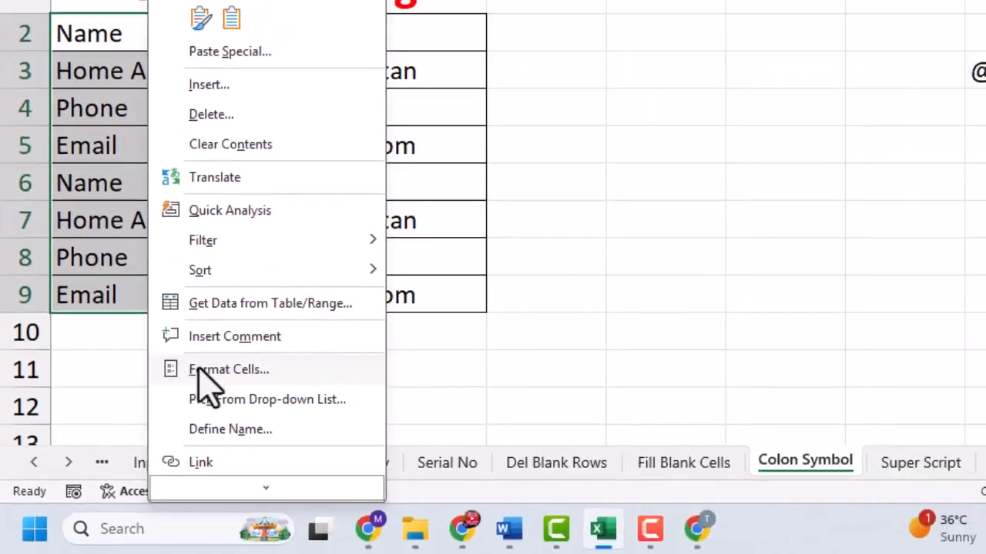
pyautogui.click(231, 339)
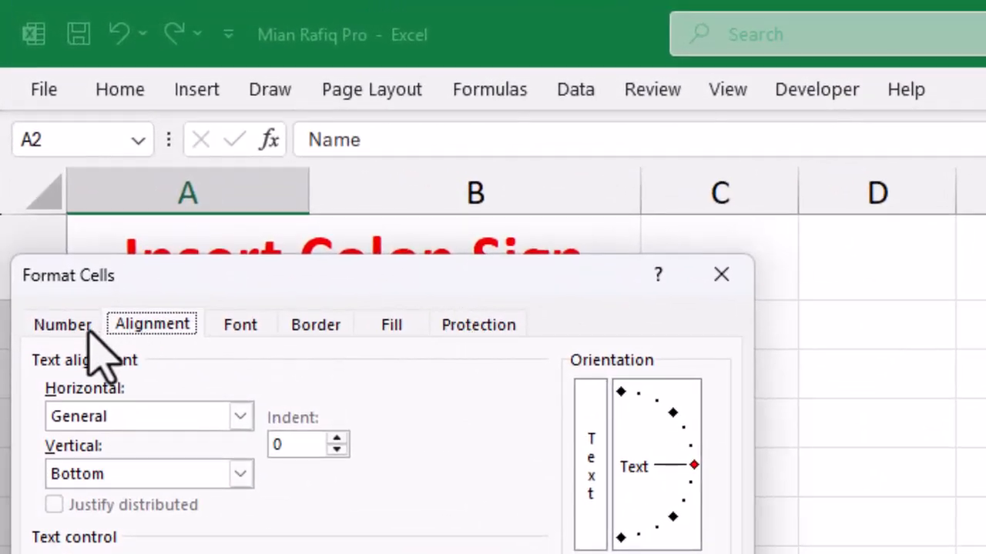
pyautogui.click(64, 324)
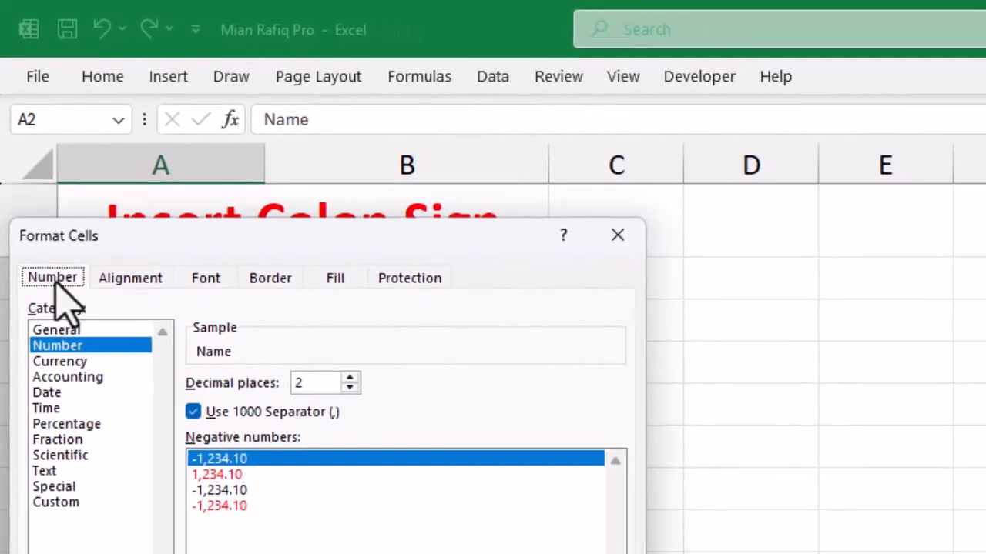
pyautogui.click(62, 485)
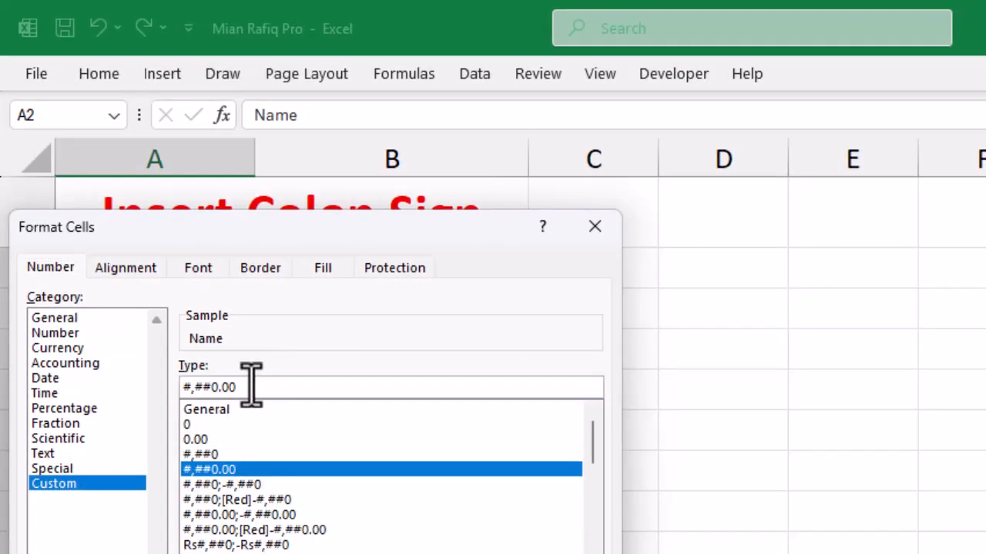
pyautogui.moveTo(255, 385); pyautogui.dragTo(132, 377)
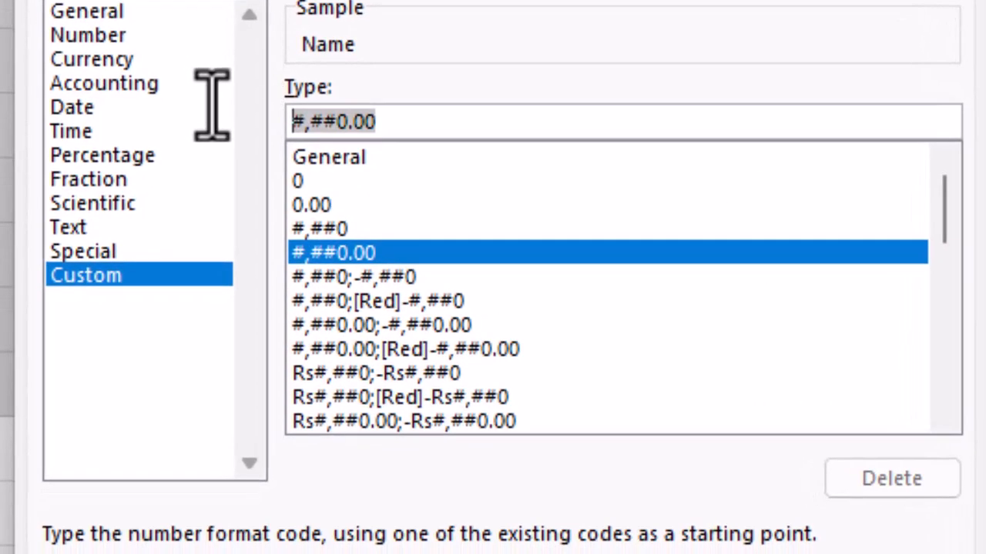
pyautogui.write('@')
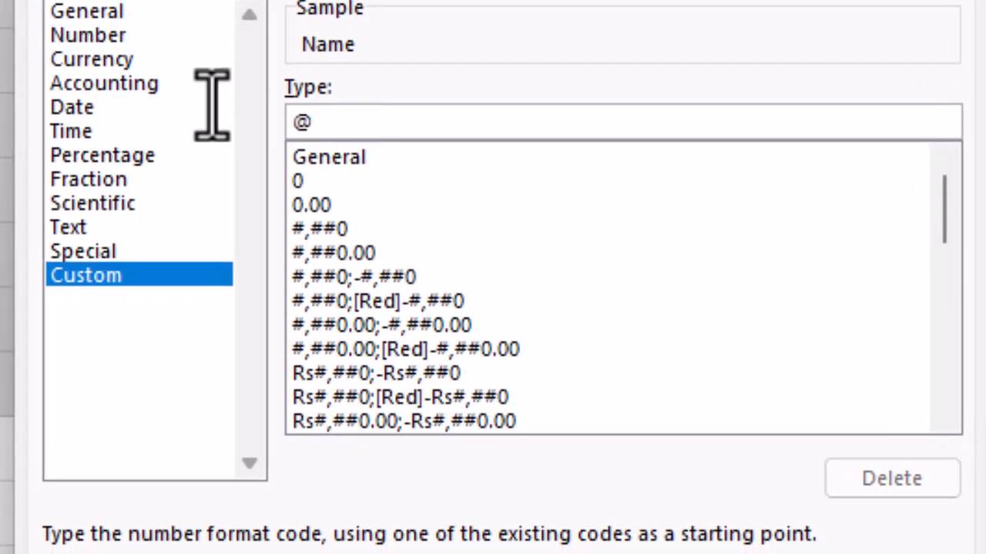
pyautogui.write('*')
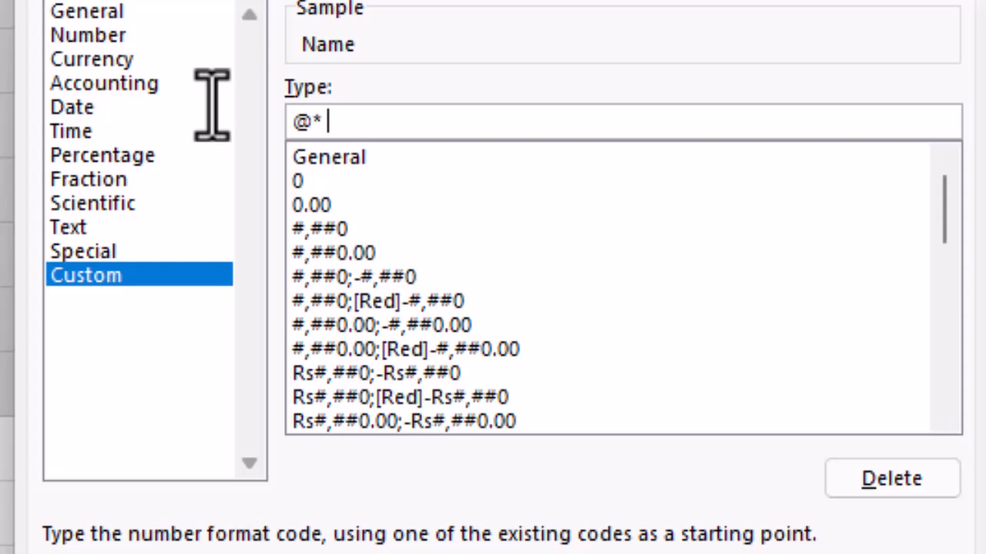
pyautogui.write(' :')
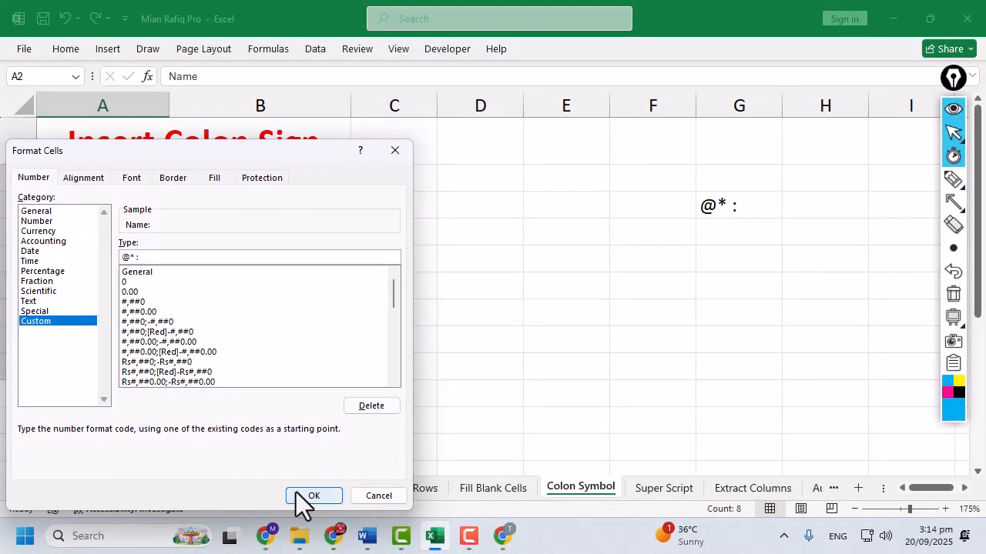
pyautogui.click(297, 493)
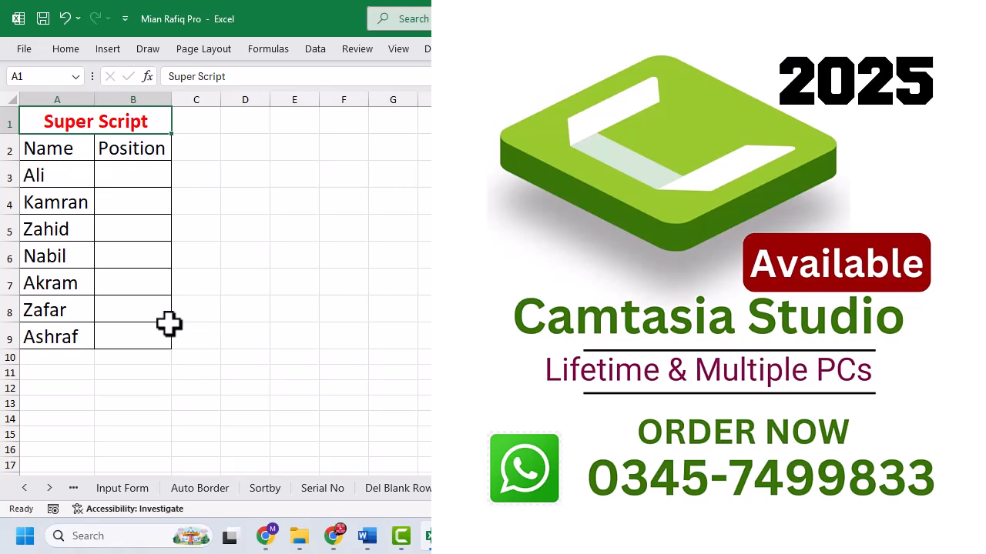
# Enter 1ST in cell B3 of the Super Script sheet and format only the ST as superscript.
pyautogui.click(126, 179)
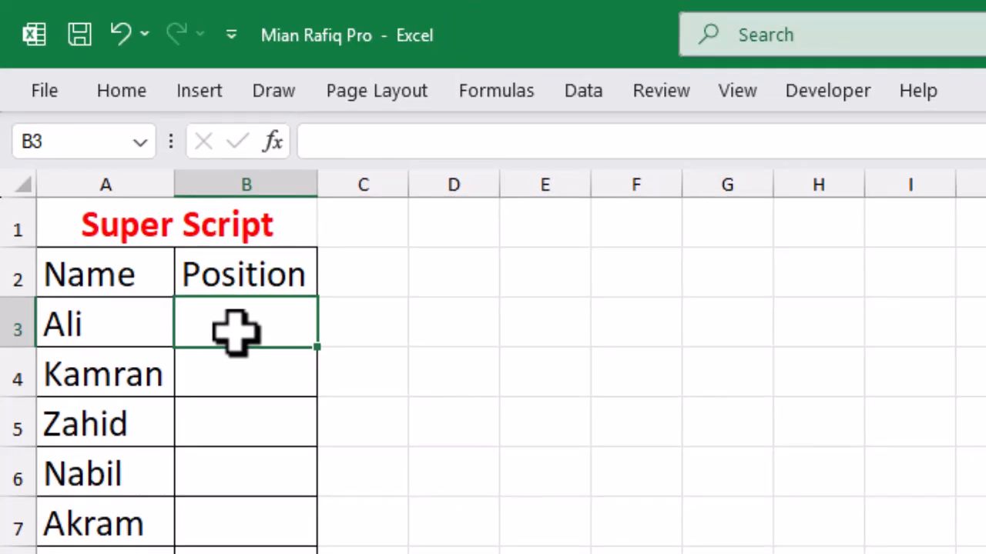
pyautogui.doubleClick(235, 331)
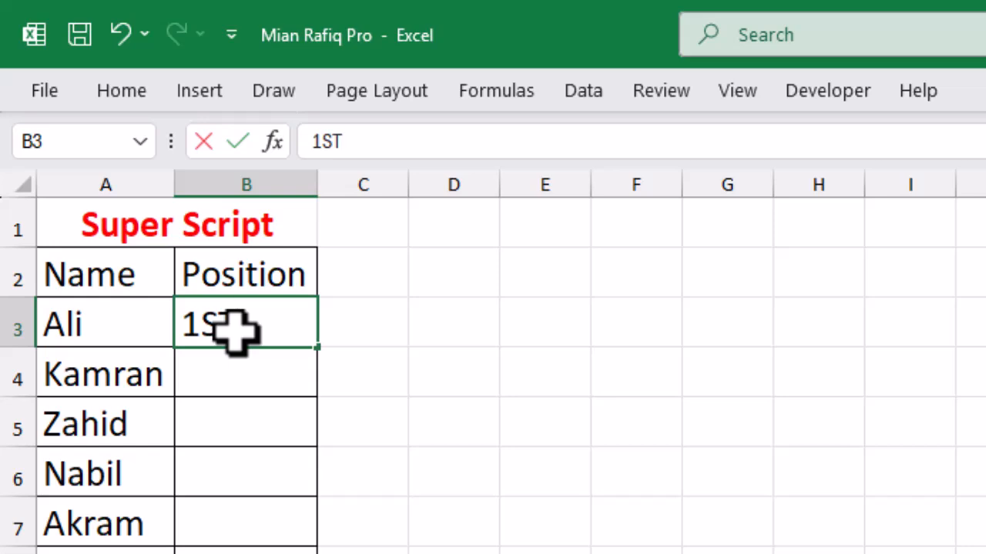
pyautogui.moveTo(231, 323); pyautogui.dragTo(198, 347)
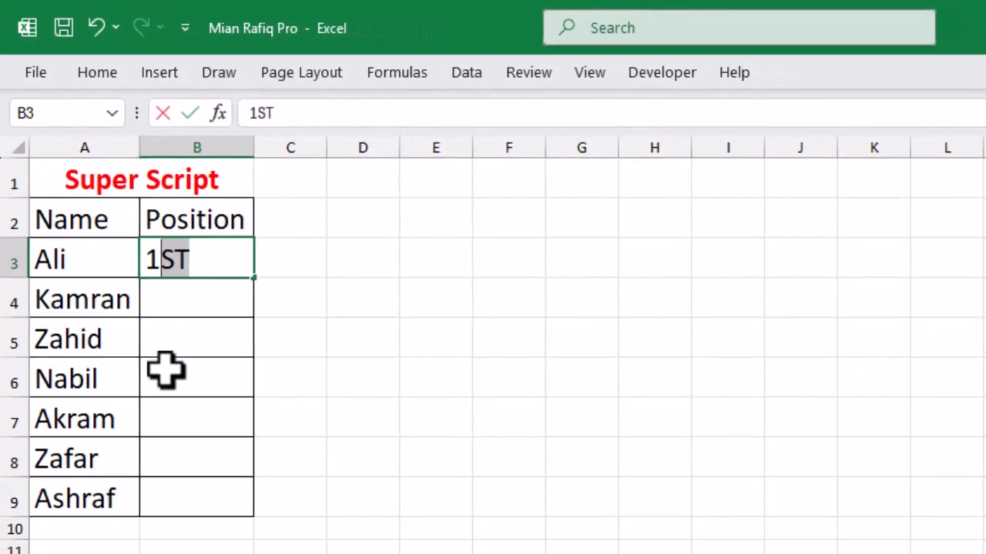
pyautogui.hotkey('ctrl', '1')
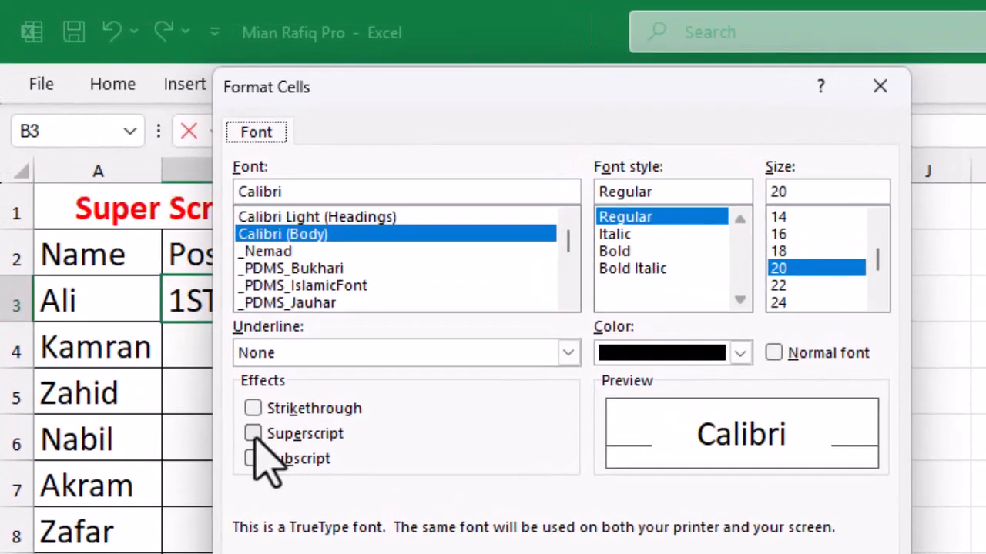
pyautogui.click(147, 253)
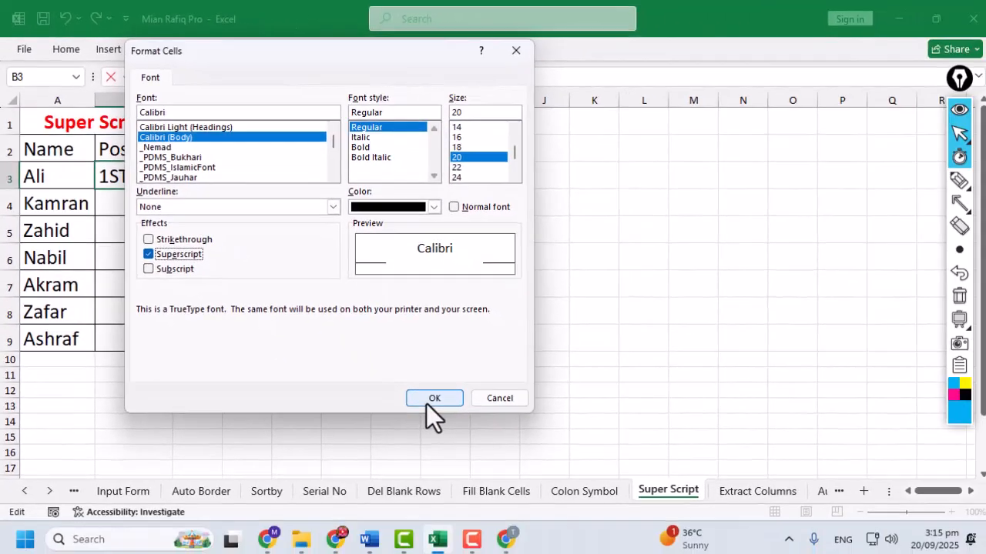
pyautogui.click(426, 401)
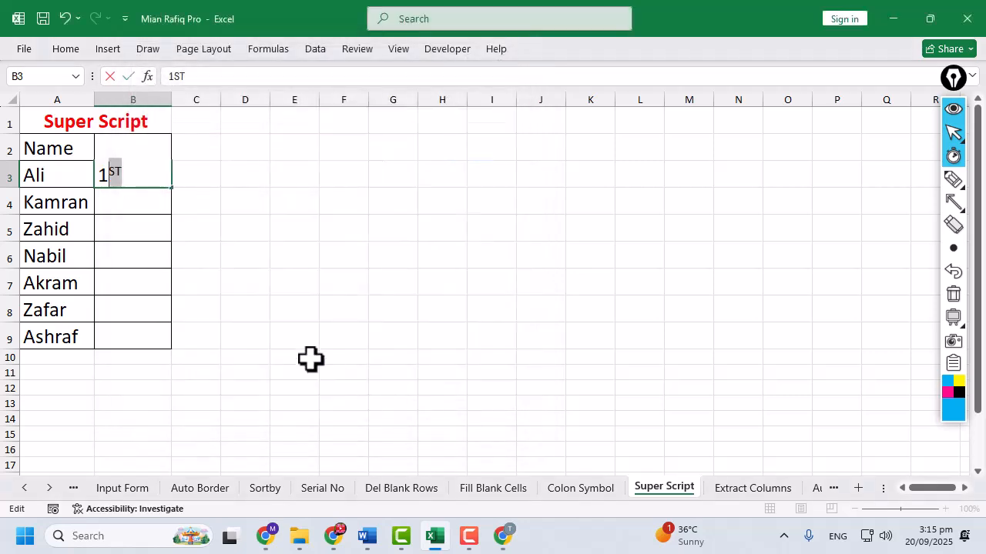
pyautogui.hotkey('ctrl', 'Return')
# Fill the ordinal position series from B3 down to B9.
pyautogui.moveTo(172, 191); pyautogui.dragTo(167, 347)
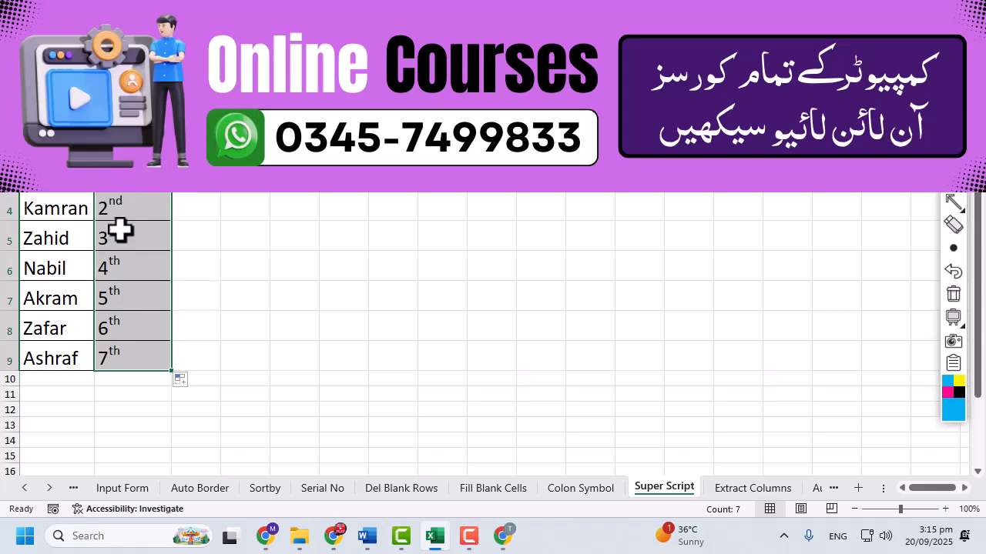
pyautogui.click(121, 233)
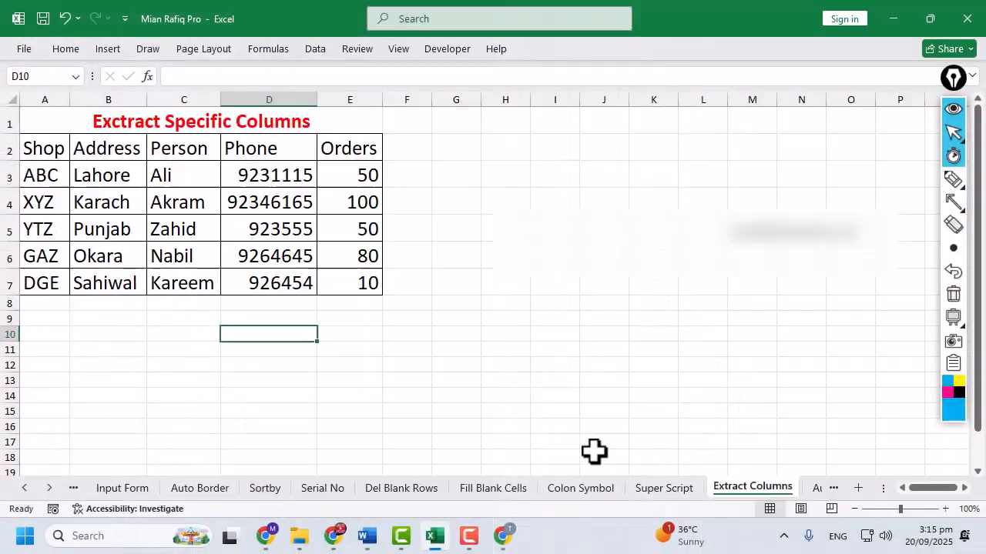
# Make the header row A2:E2 of the Extract Columns table bold.
pyautogui.moveTo(44, 148); pyautogui.dragTo(370, 305)
pyautogui.moveTo(68, 146); pyautogui.dragTo(322, 148)
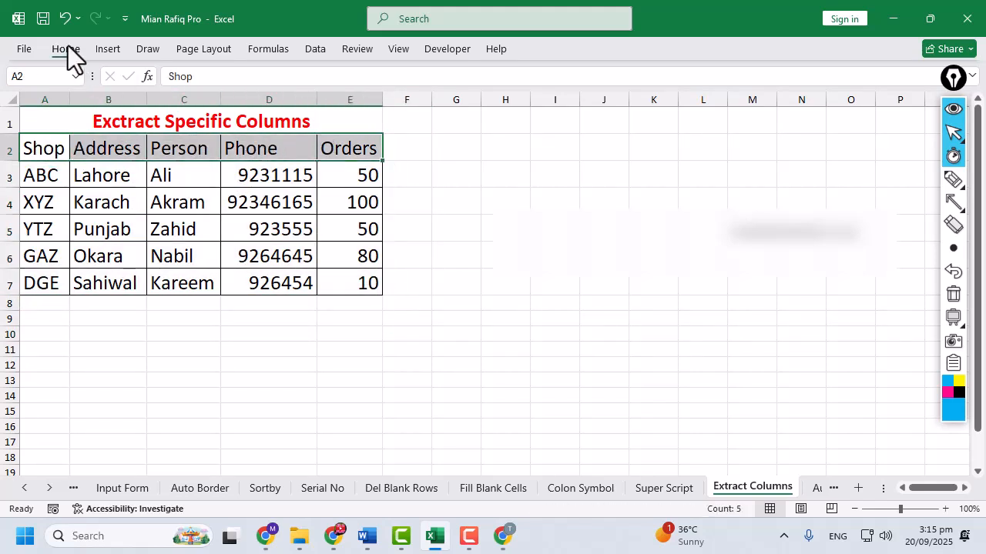
pyautogui.click(66, 49)
pyautogui.click(109, 104)
pyautogui.click(124, 256)
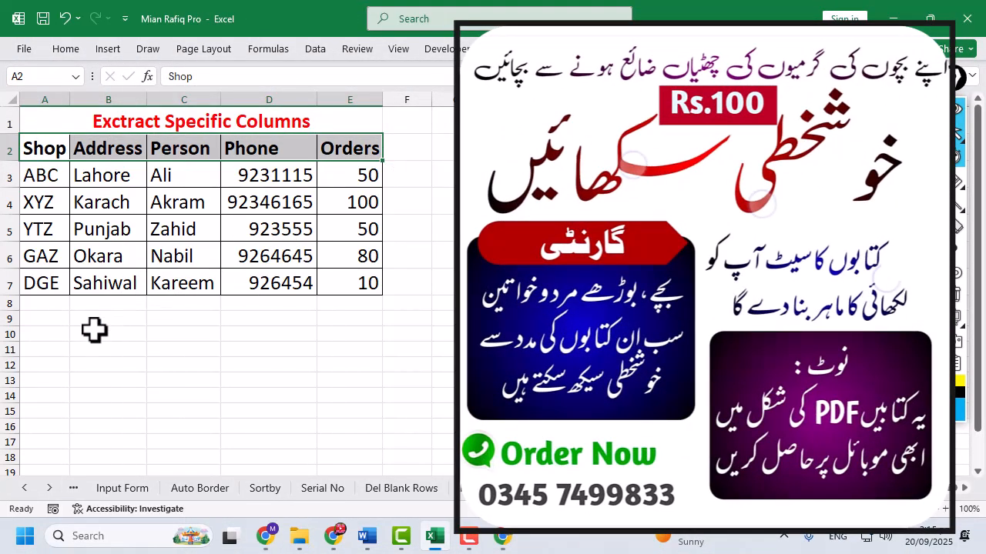
# Enter a CHOOSECOLS formula in A10 that extracts columns 1, 3 and 5 from the table A2:E7.
pyautogui.click(55, 335)
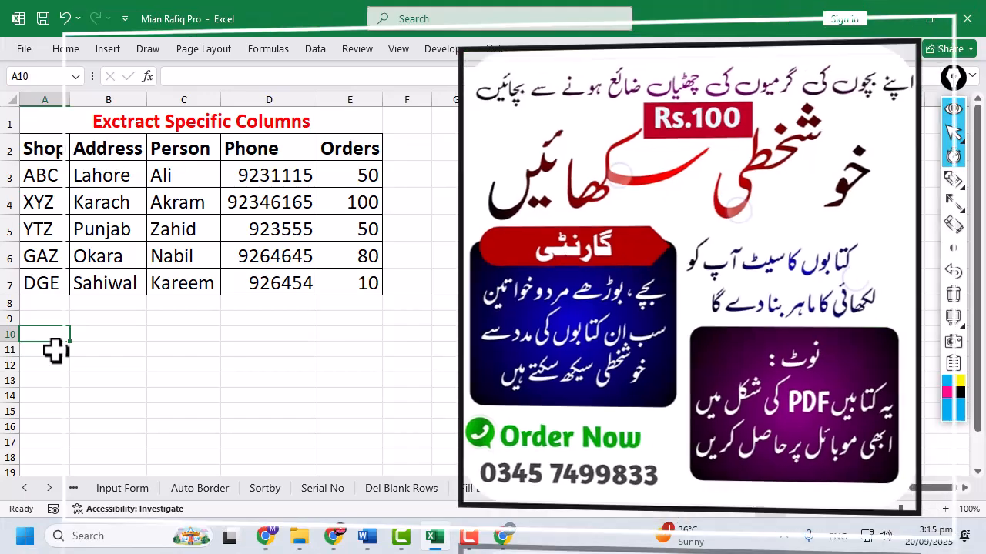
pyautogui.write('=')
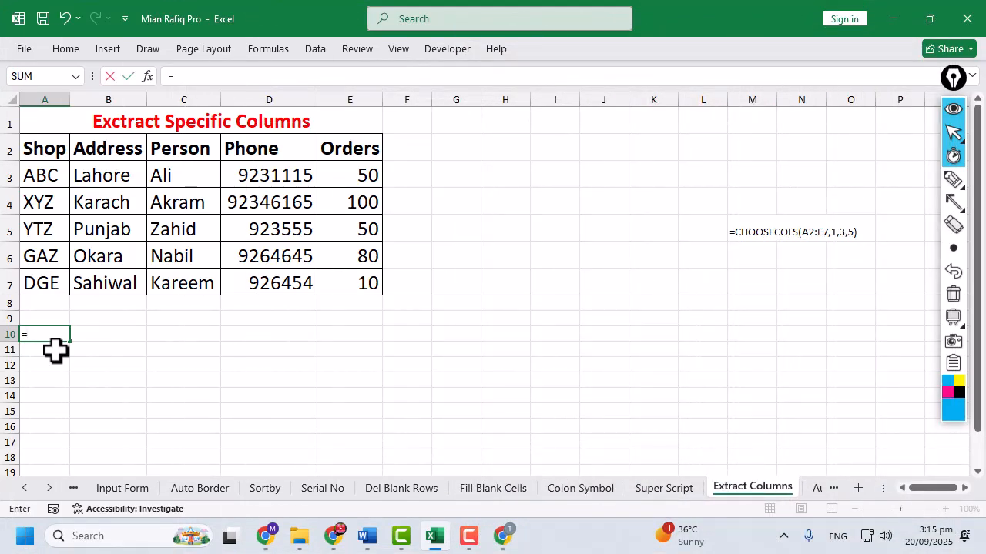
pyautogui.write('C')
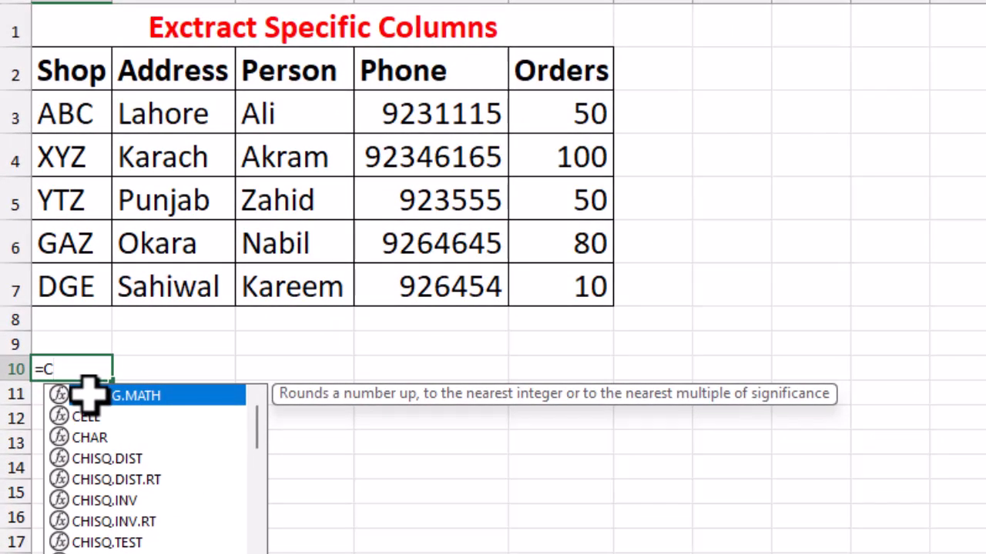
pyautogui.write('HOOS')
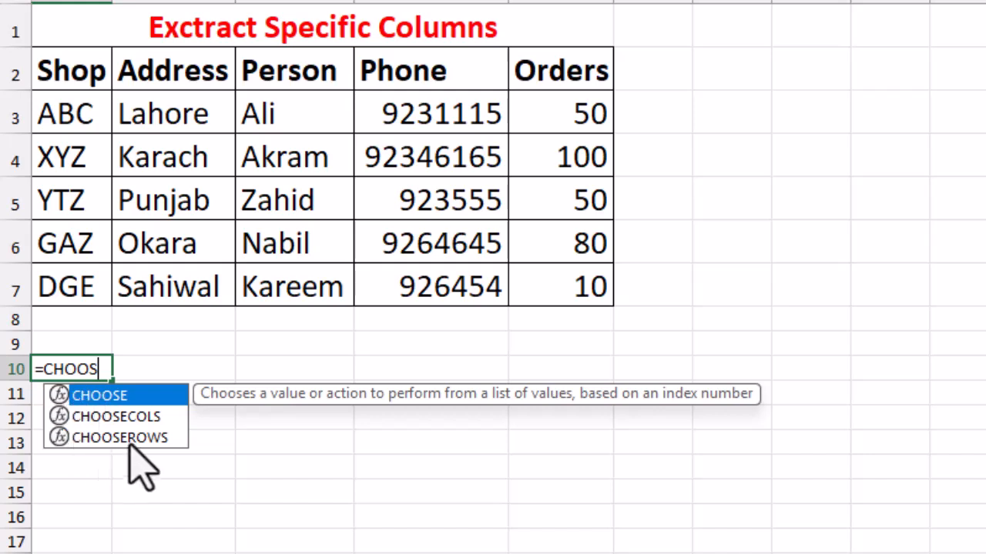
pyautogui.click(142, 420)
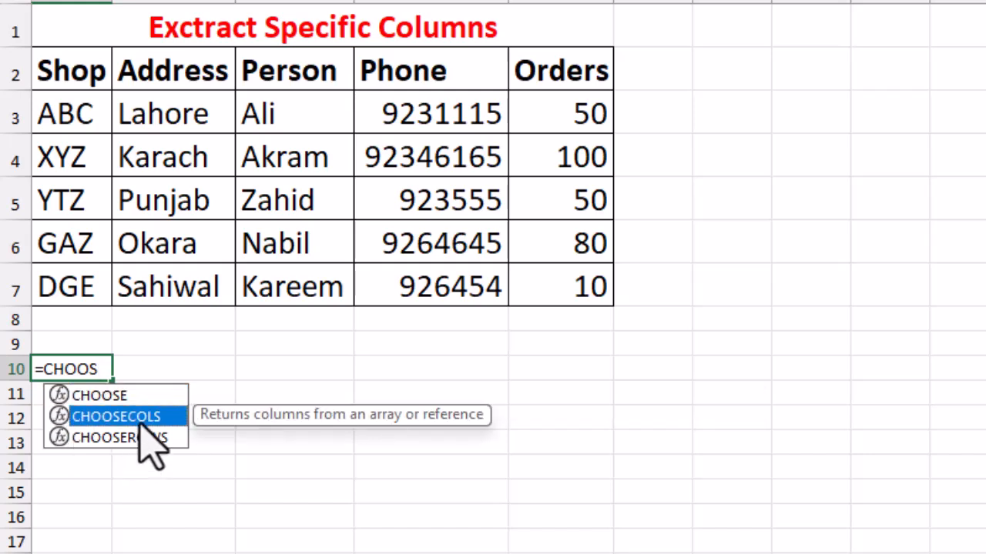
pyautogui.press('Tab')
pyautogui.moveTo(61, 67); pyautogui.dragTo(530, 287)
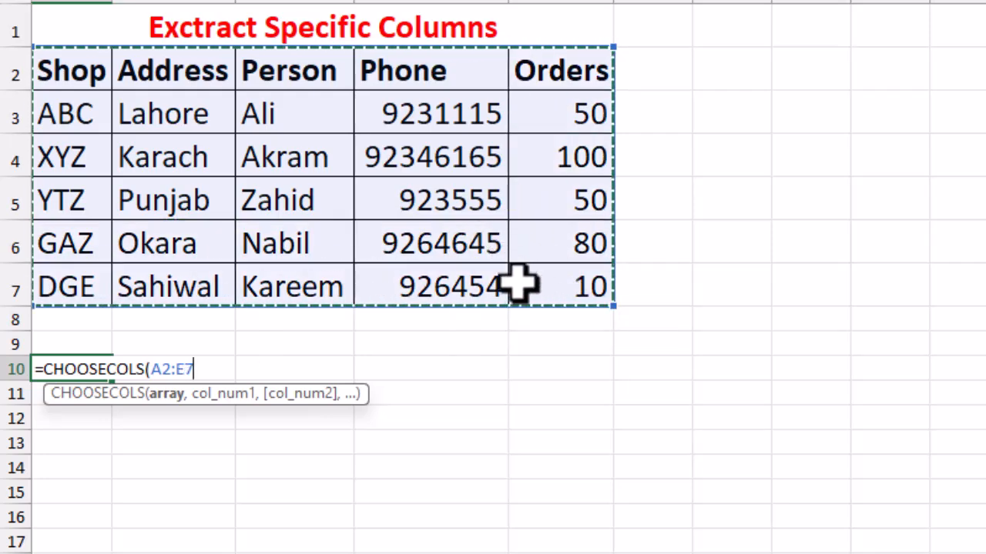
pyautogui.write(',1')
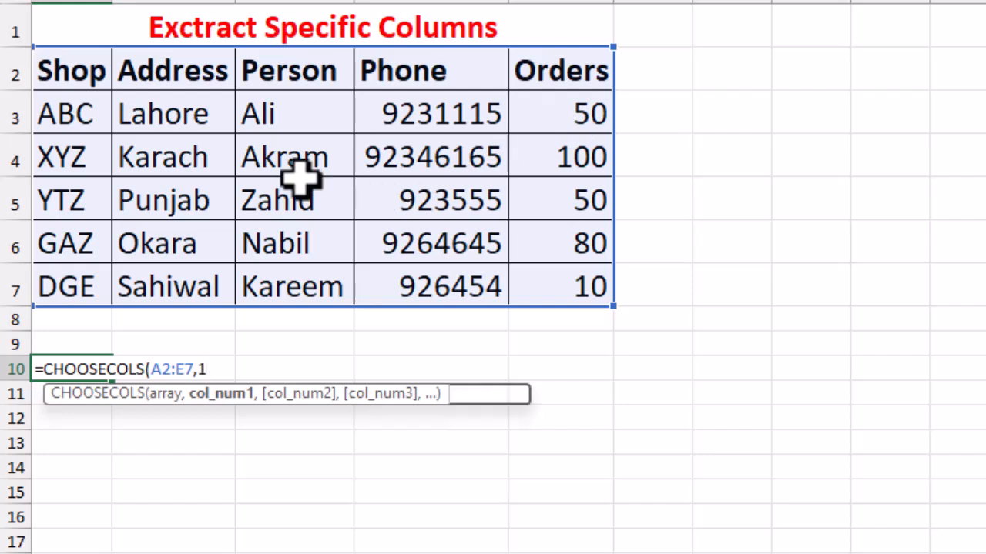
pyautogui.write(',')
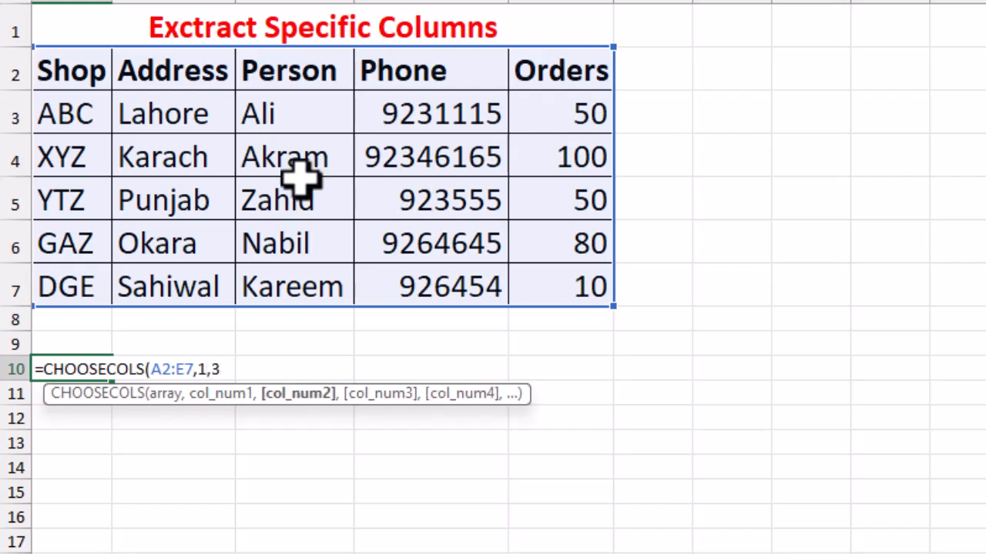
pyautogui.write('3,')
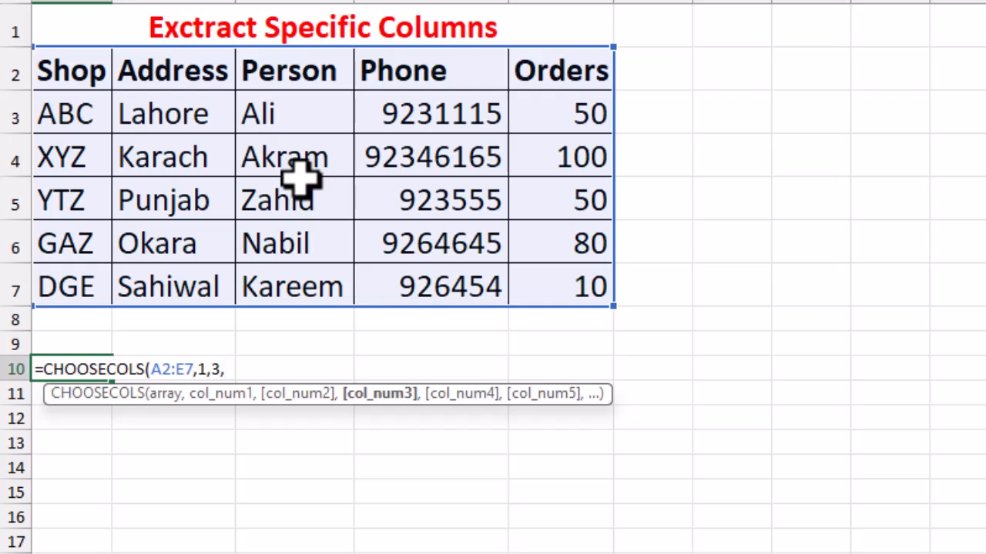
pyautogui.write('5')
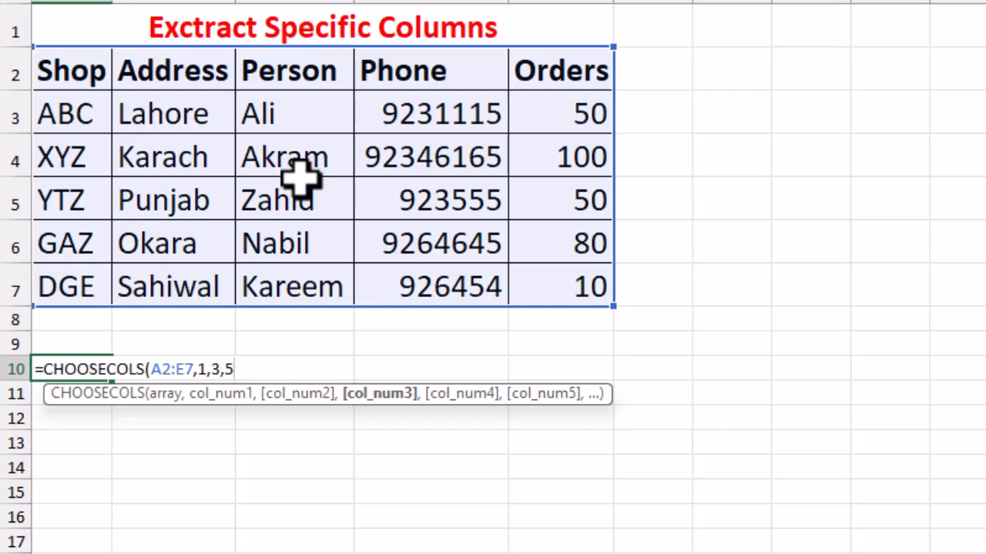